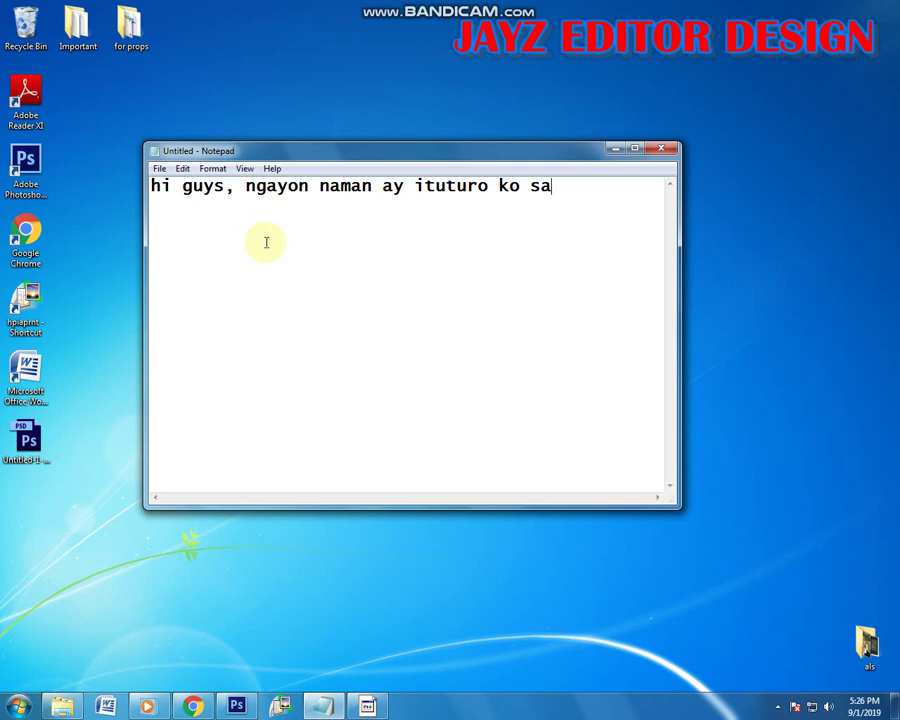
# Step: Finish the Notepad intro note with "inyo paano mag edit ng picture for id, gamit ang PENTOOL ^_^" and minimize it
pyautogui.press('Return')
pyautogui.write('inyo p')
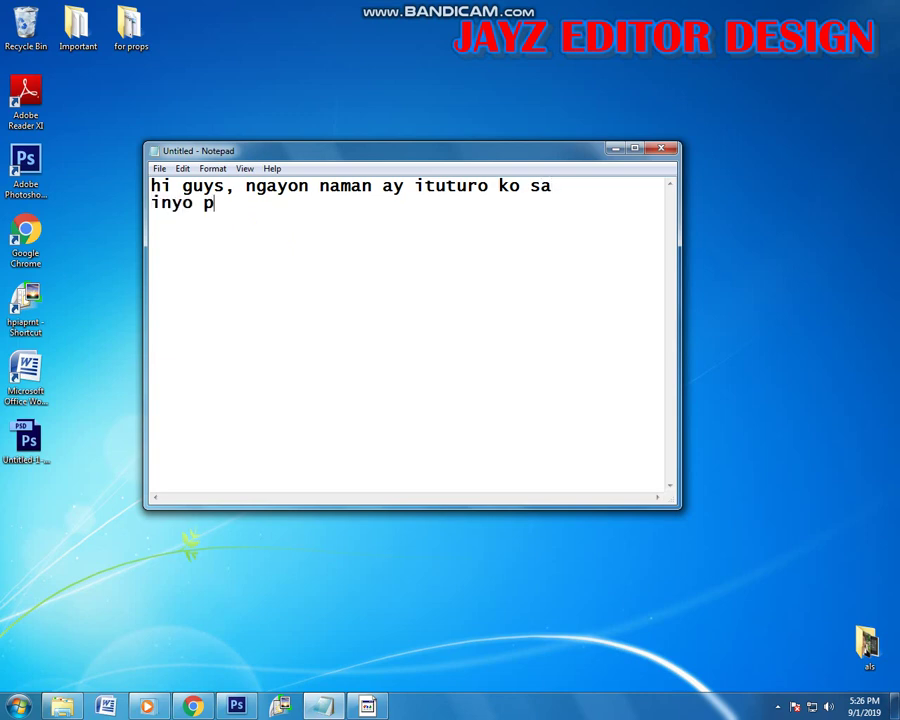
pyautogui.write('aano mag edi')
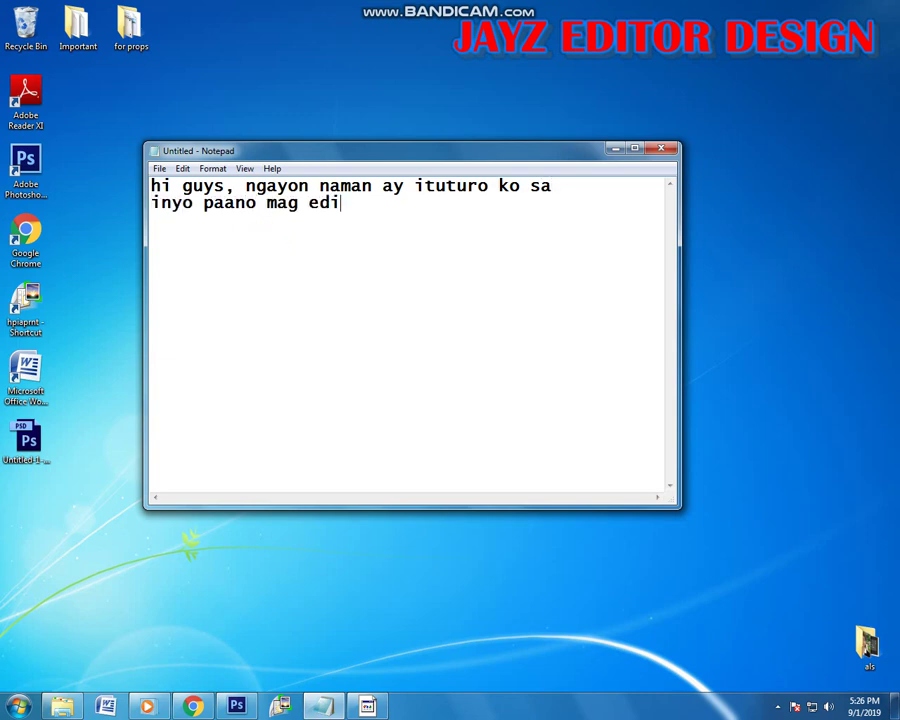
pyautogui.write('t ng picture for if')
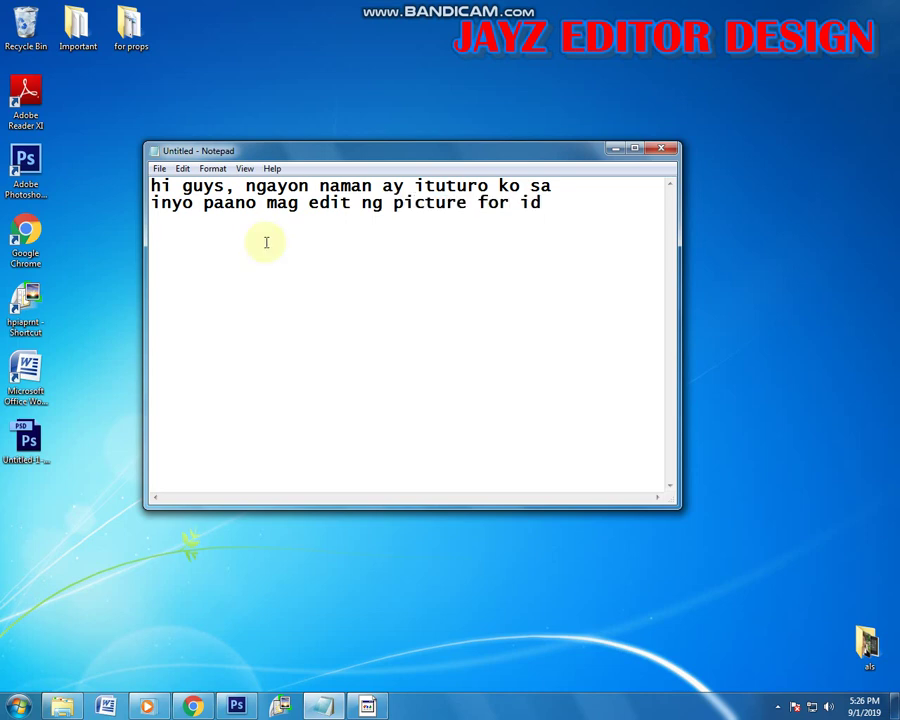
pyautogui.write(',')
pyautogui.press('Return')
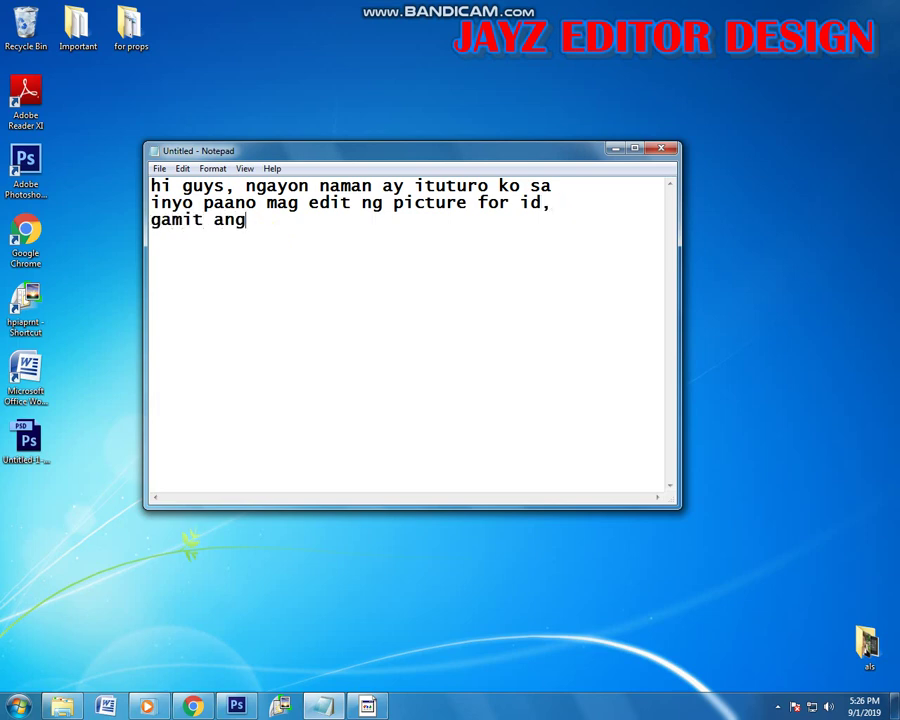
pyautogui.write('gamit ang PENTOOL')
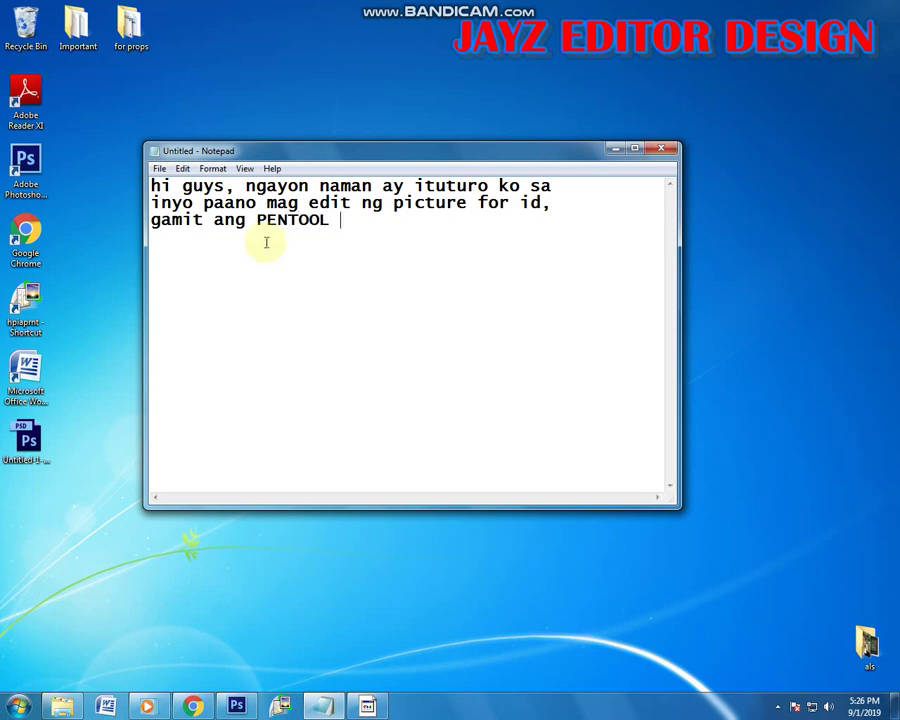
pyautogui.write(' ^_^')
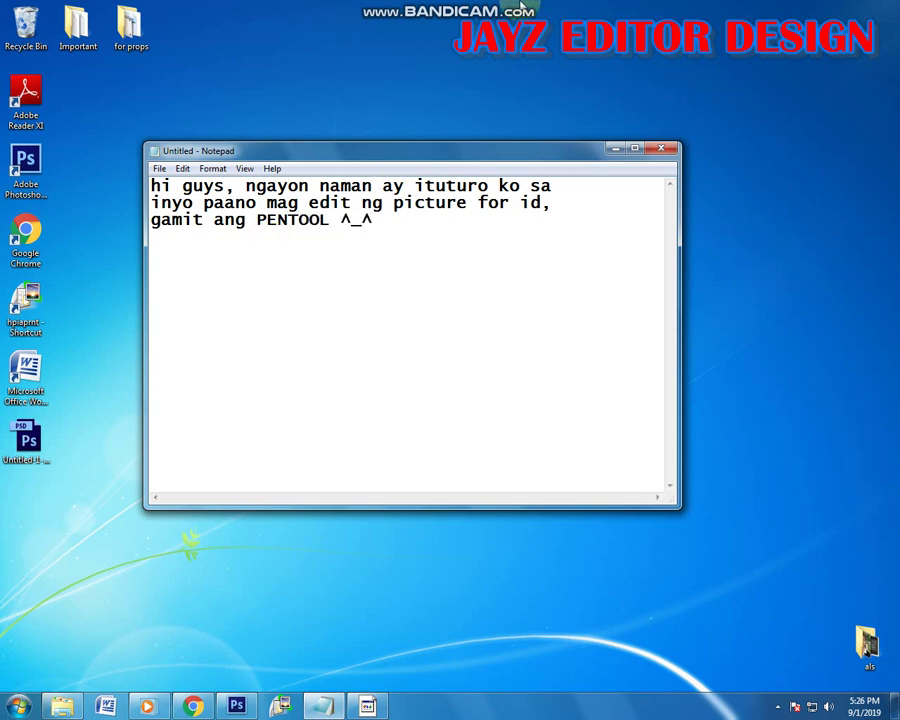
pyautogui.click(612, 148)
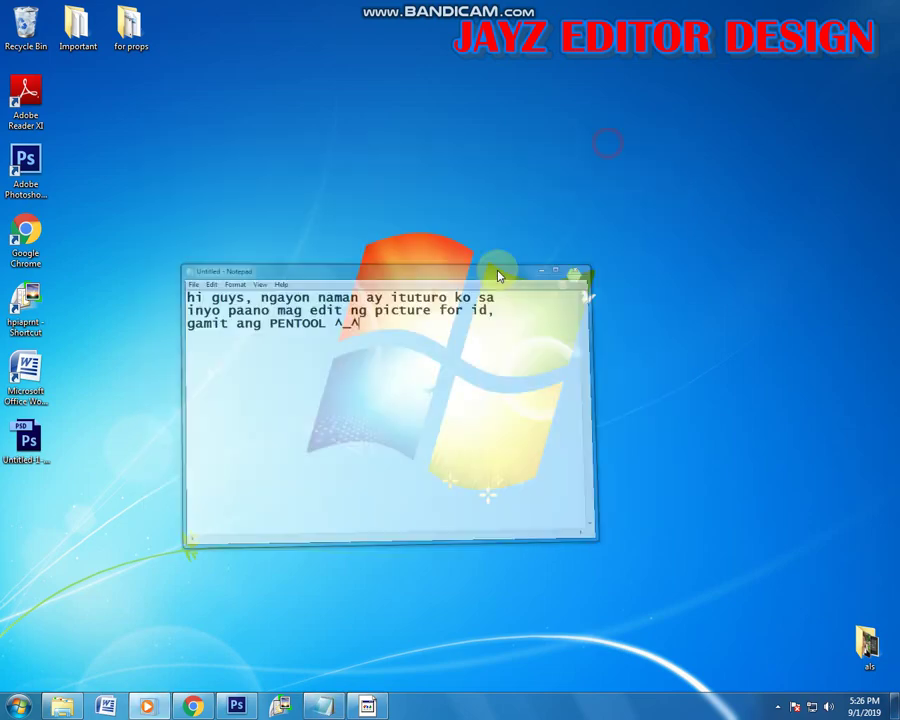
# Step: Switch to Photoshop with the portrait open and activate the Pen Tool
pyautogui.click(246, 692)
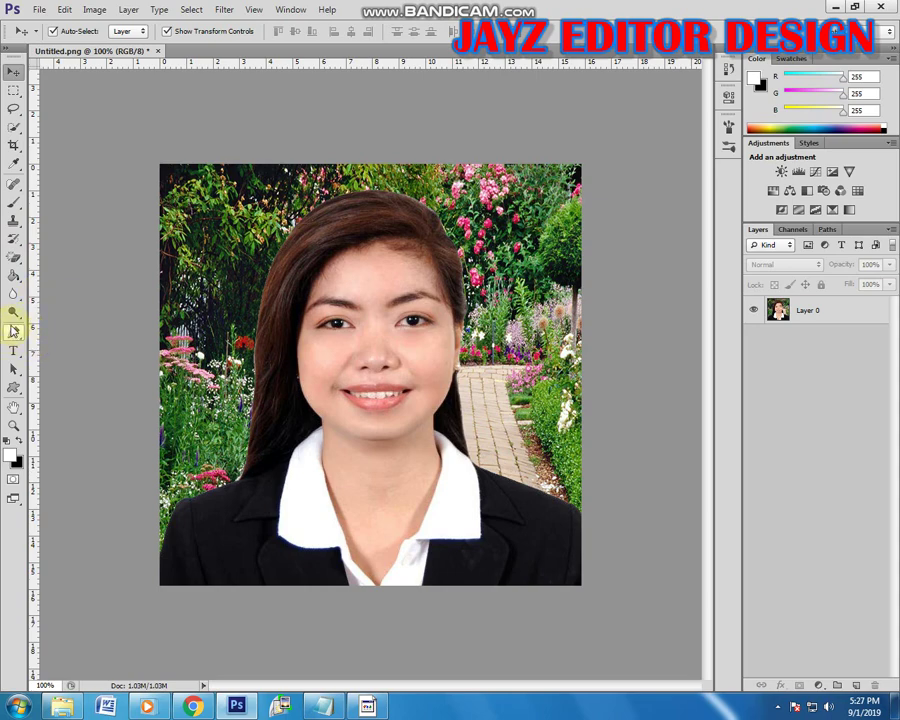
pyautogui.click(15, 334)
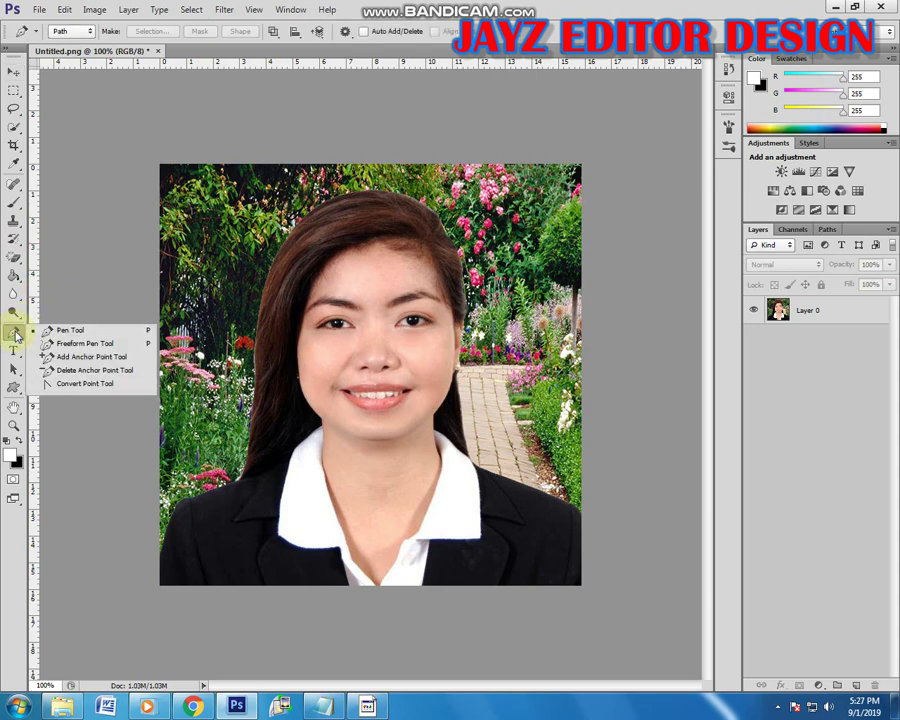
pyautogui.click(76, 334)
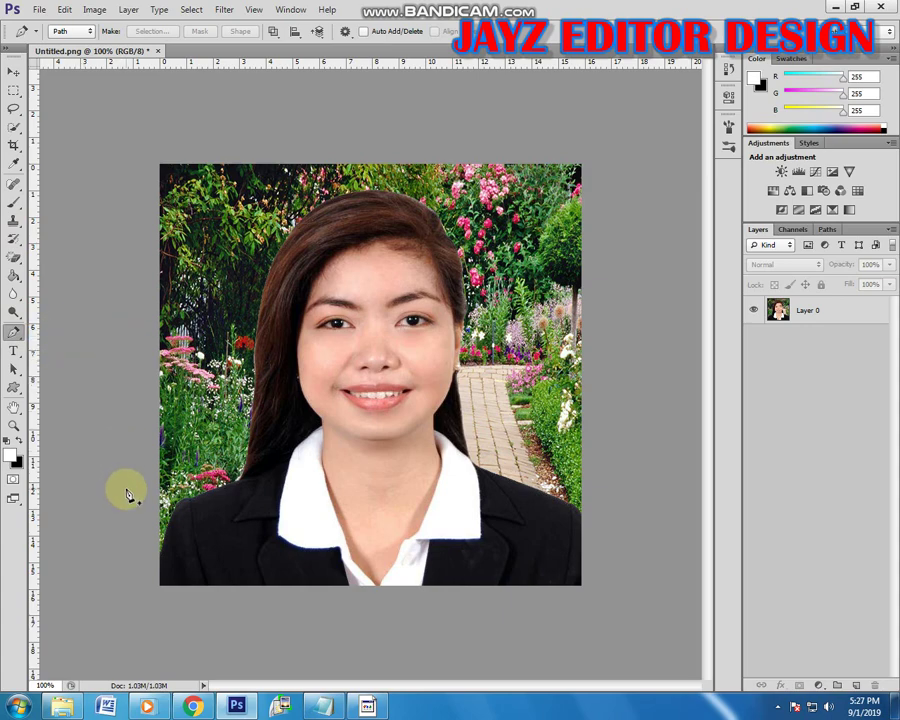
# Step: Add the lines "ctrl + + for zoomin" and "ctrl + - for zoomout" to the Notepad note, then minimize it
pyautogui.click(322, 706)
pyautogui.press('Return')
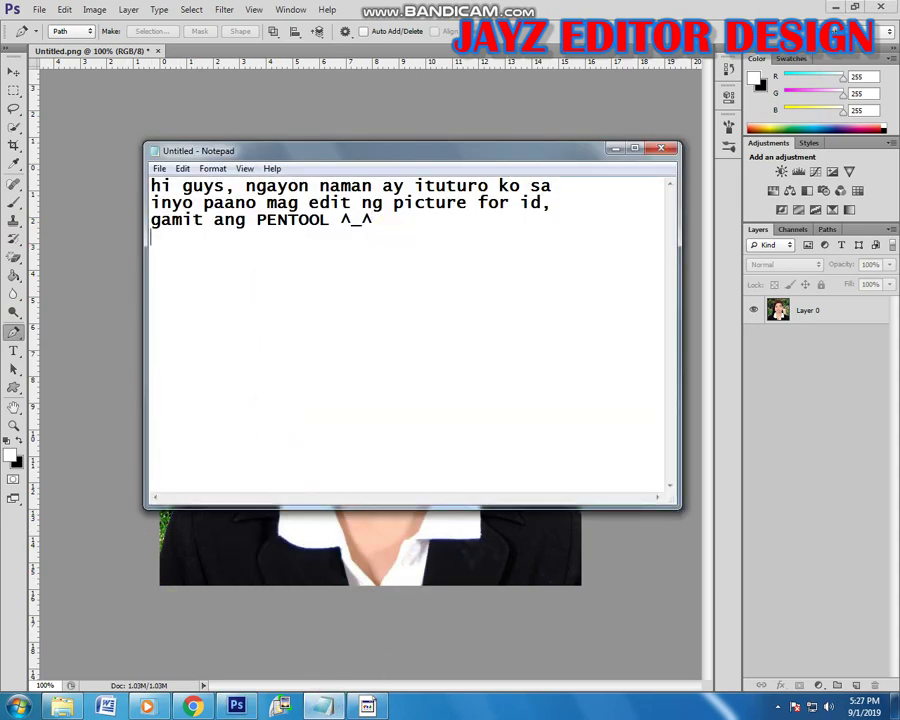
pyautogui.write('ctrl')
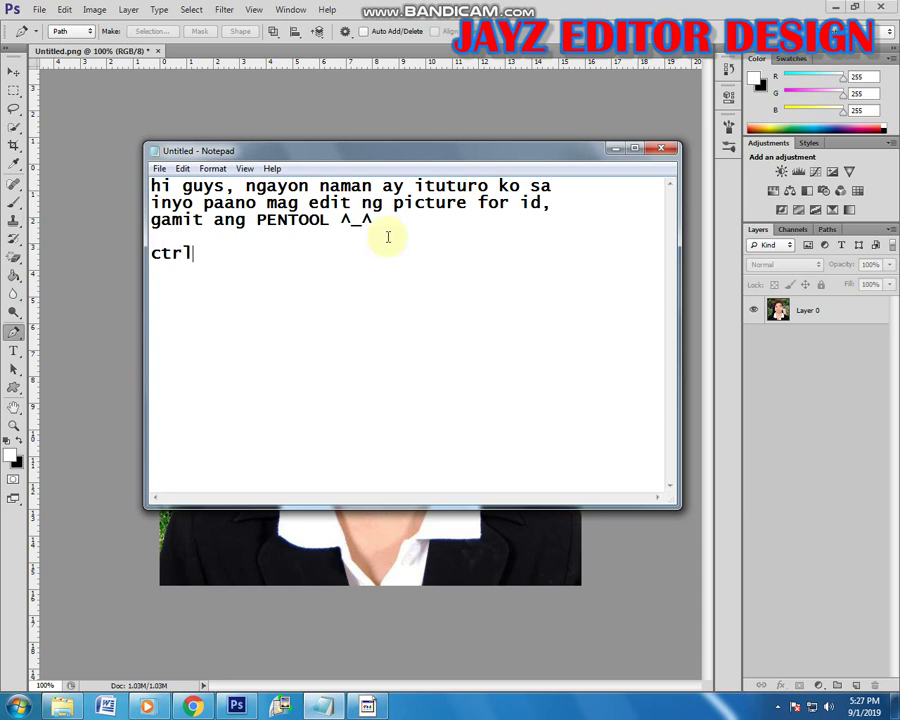
pyautogui.write('+')
pyautogui.press('Right')
pyautogui.write('for zoo')
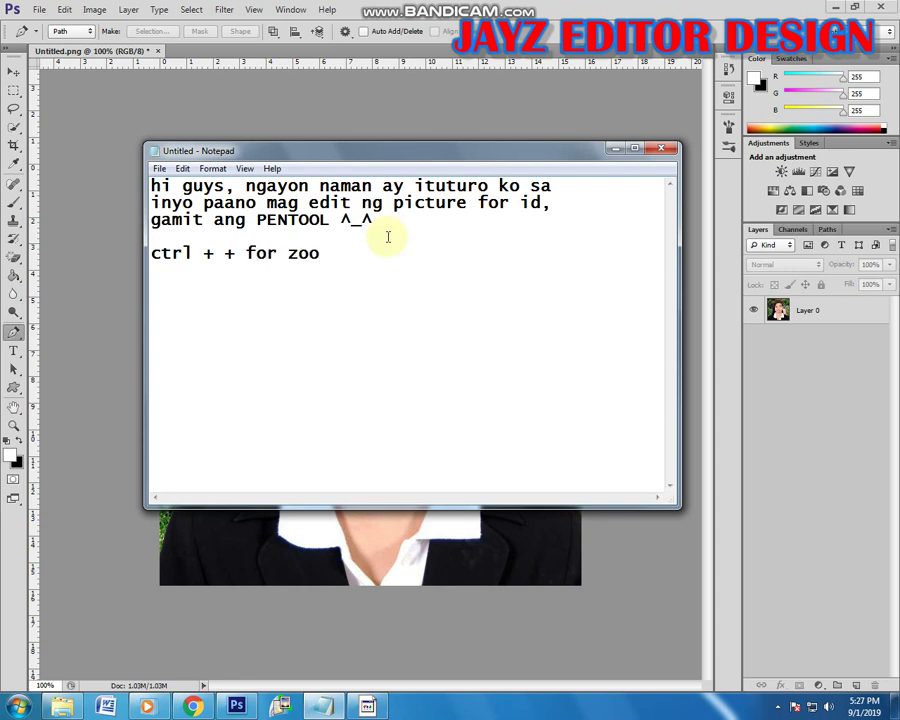
pyautogui.write('m')
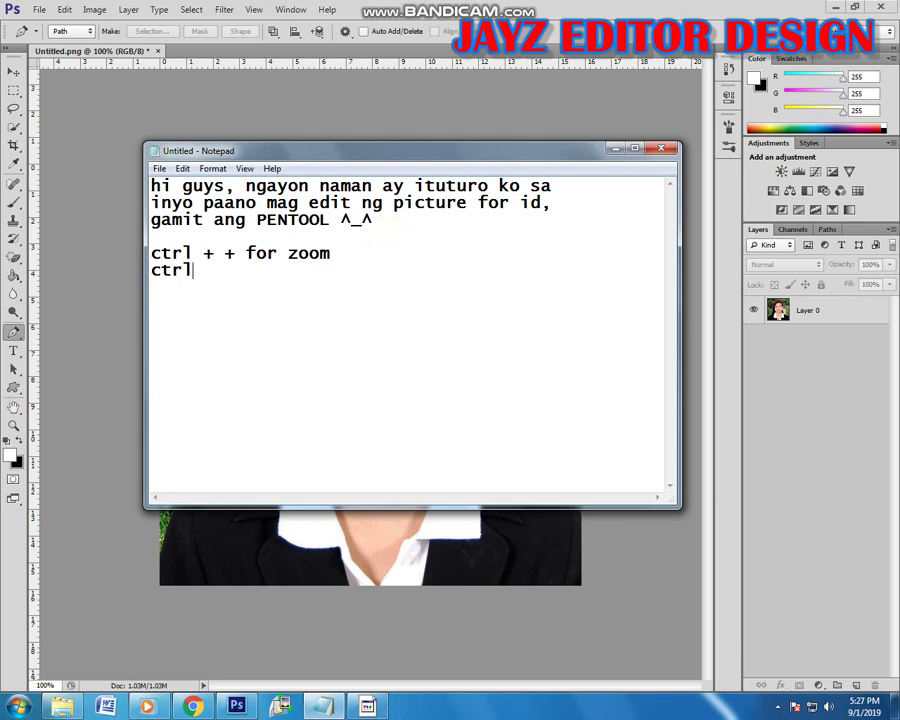
pyautogui.write(' ctrl + - for zoom')
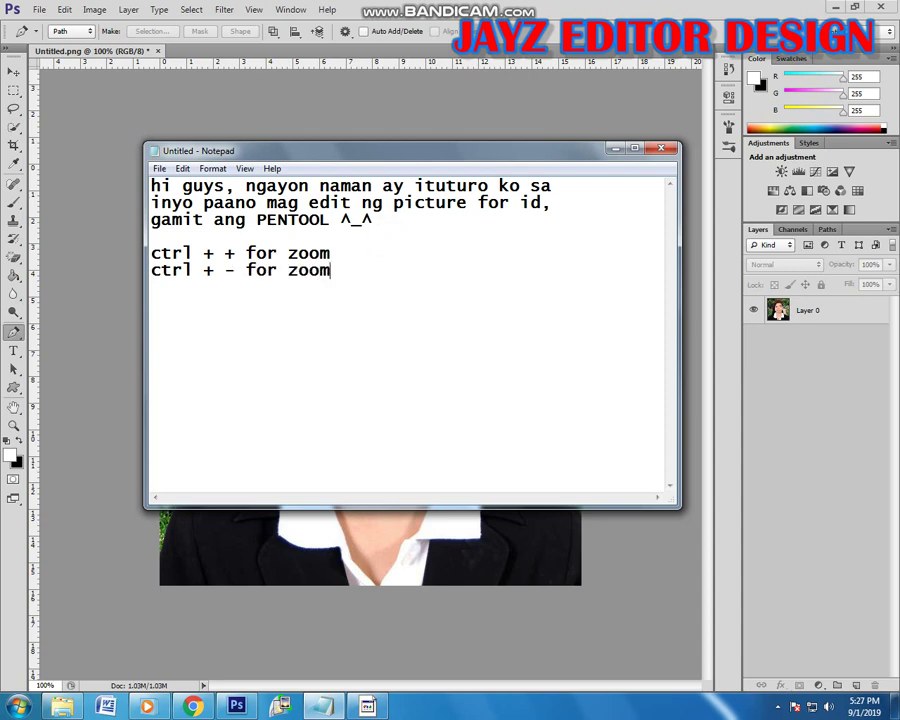
pyautogui.write('out')
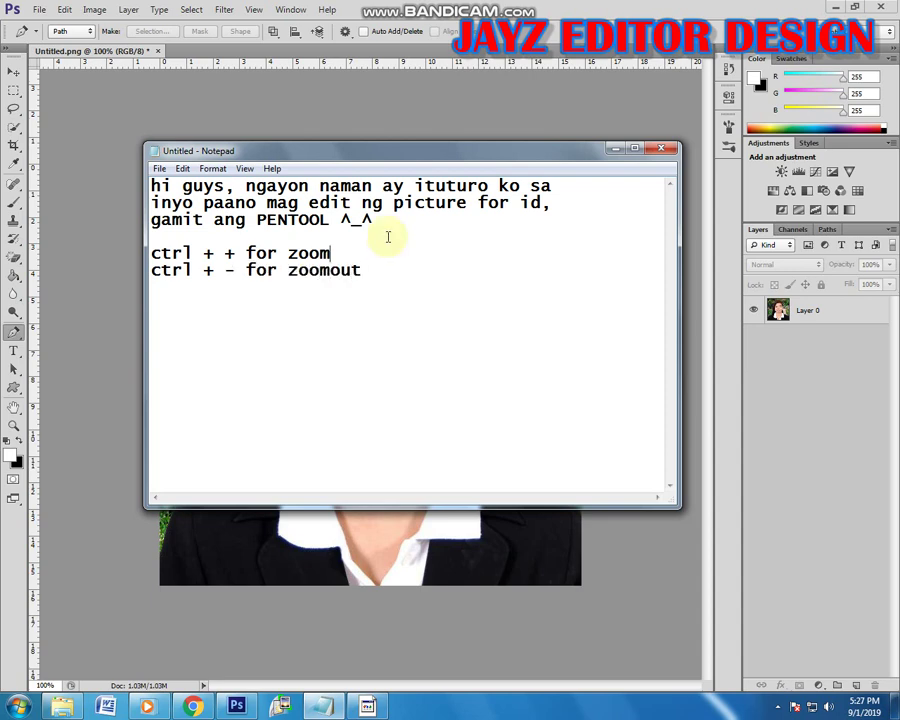
pyautogui.write('in')
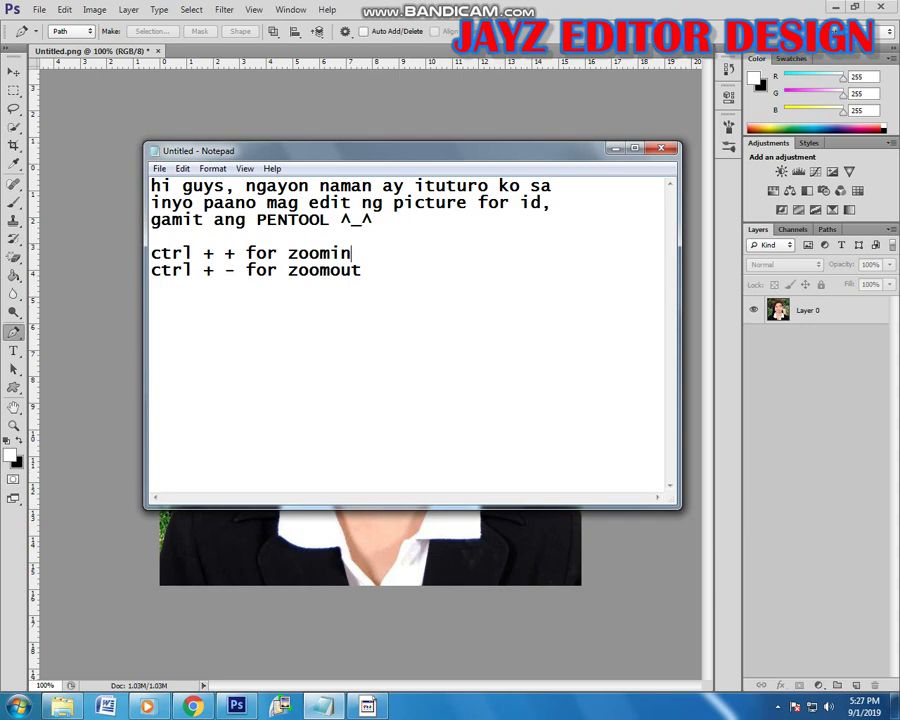
pyautogui.click(615, 148)
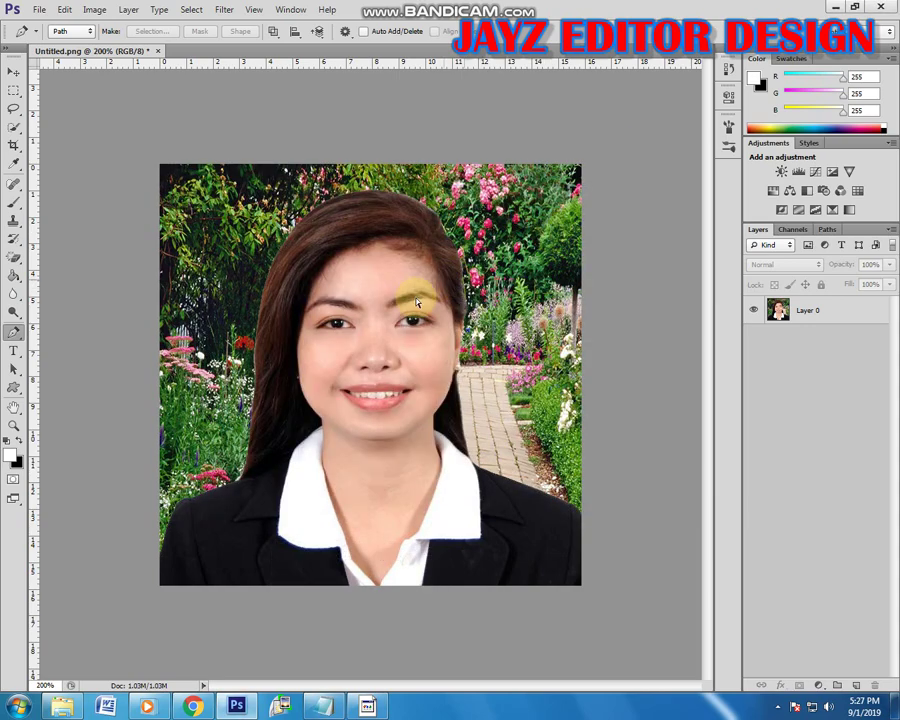
# Step: Start a pen path at the photo's left edge and curve it up over the woman's left-side jacket shoulder
pyautogui.hotkey('ctrl', '+')
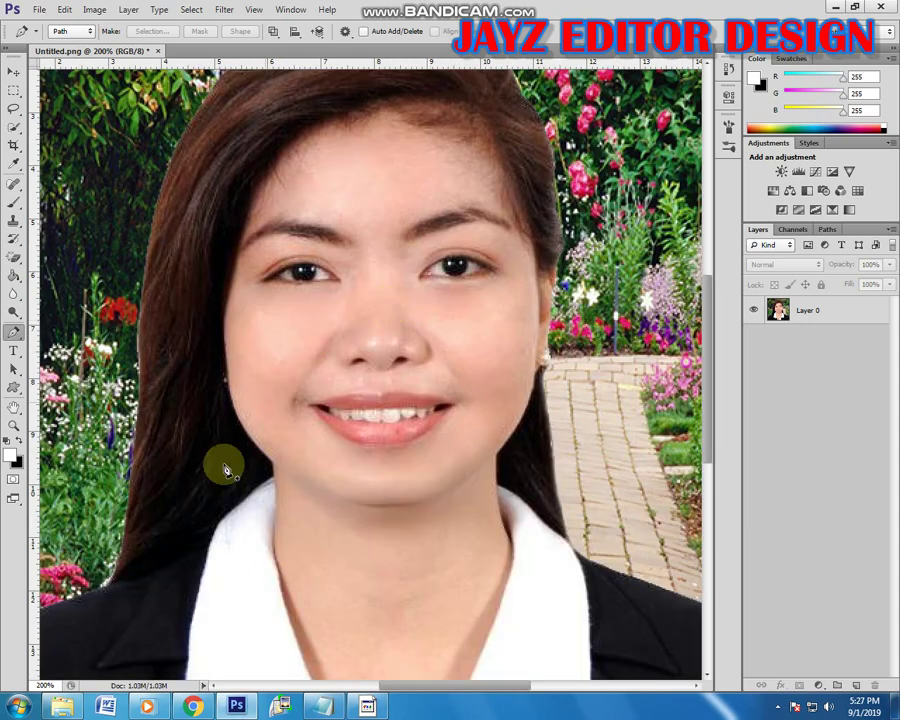
pyautogui.moveTo(198, 540); pyautogui.dragTo(261, 394)
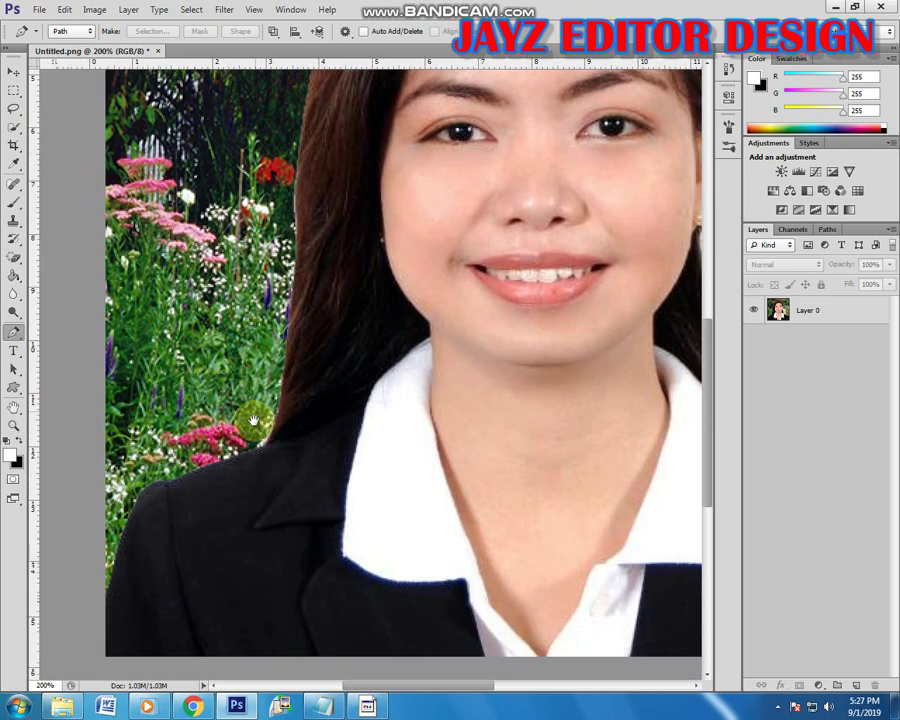
pyautogui.click(108, 595)
pyautogui.moveTo(170, 476); pyautogui.dragTo(220, 478)
pyautogui.keyDown('alt'); pyautogui.click(172, 476); pyautogui.keyUp('alt')
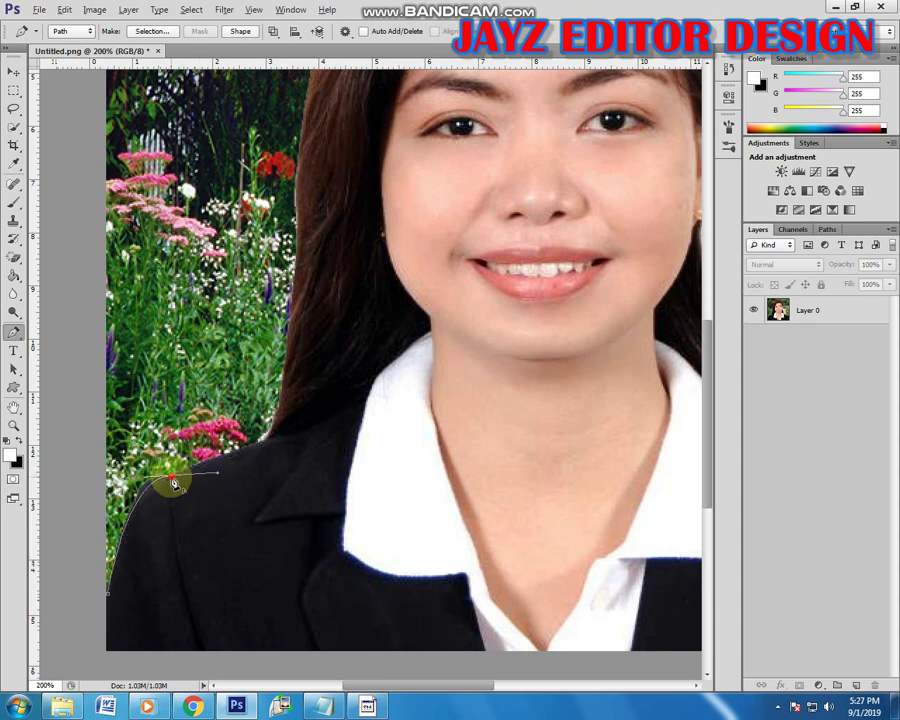
# Step: Continue the pen path from the shoulder up the hair's left edge and over the top of the head
pyautogui.scroll(5, 266, 444)
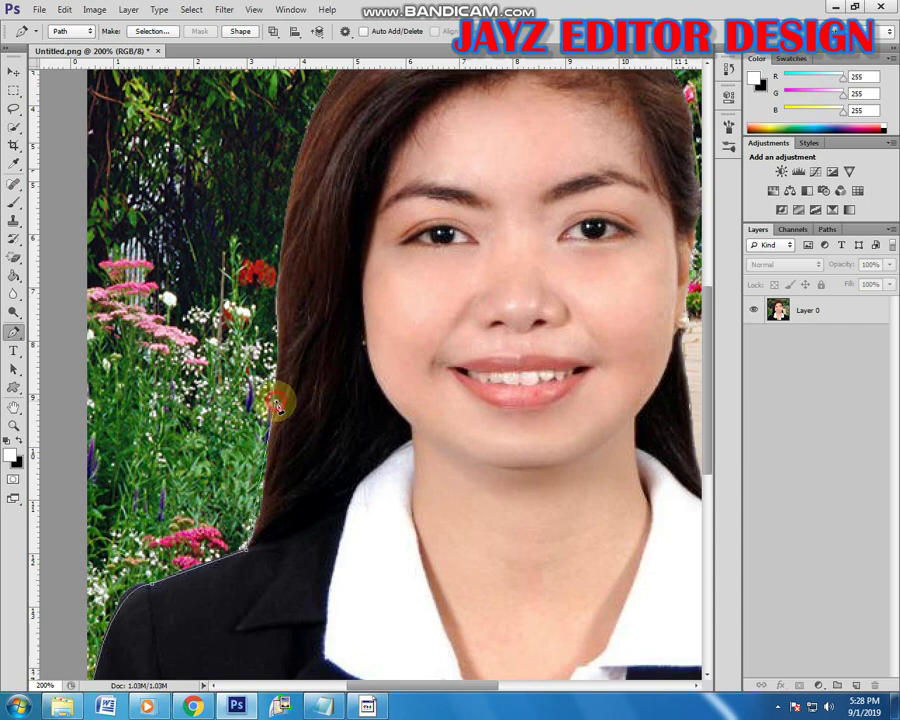
pyautogui.moveTo(276, 404); pyautogui.dragTo(282, 305)
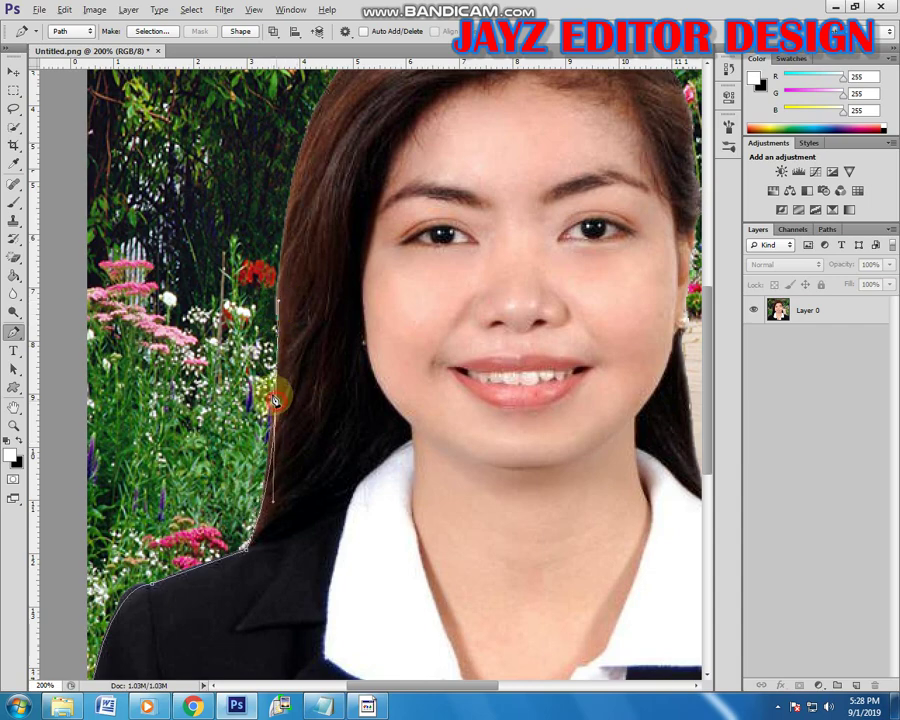
pyautogui.moveTo(287, 317); pyautogui.dragTo(261, 424)
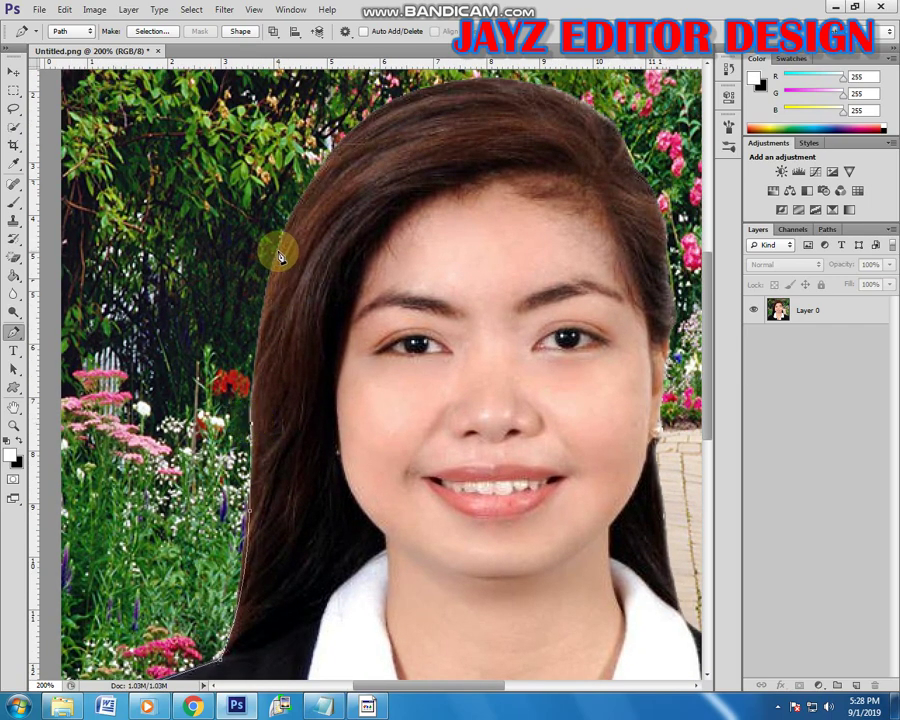
pyautogui.moveTo(300, 186); pyautogui.dragTo(283, 316)
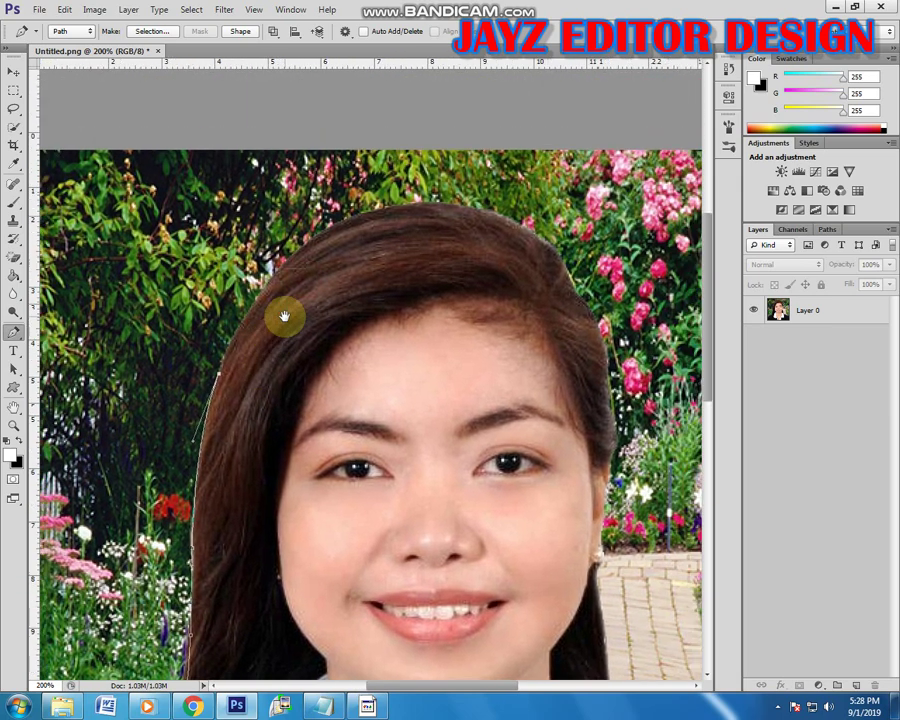
pyautogui.moveTo(376, 213); pyautogui.dragTo(482, 188)
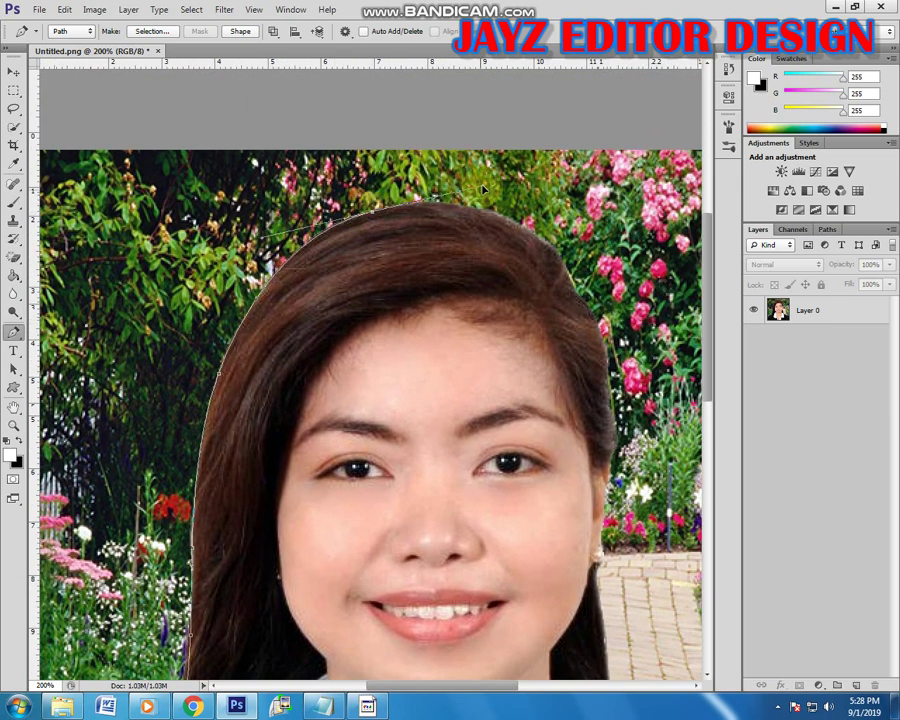
pyautogui.keyDown('alt'); pyautogui.click(386, 216); pyautogui.keyUp('alt')
pyautogui.moveTo(548, 258); pyautogui.dragTo(502, 232)
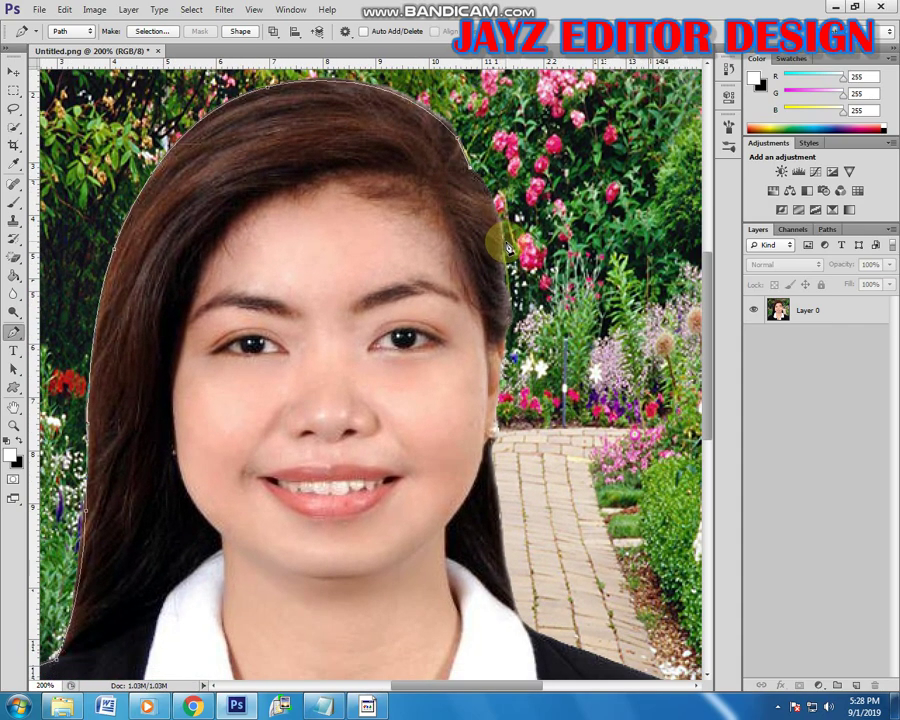
# Step: Trace the path down the right edge of the hair and along the jacket shoulder to the photo's right edge
pyautogui.click(500, 313)
pyautogui.click(496, 253)
pyautogui.moveTo(505, 260); pyautogui.dragTo(506, 513)
pyautogui.moveTo(573, 527); pyautogui.dragTo(632, 527)
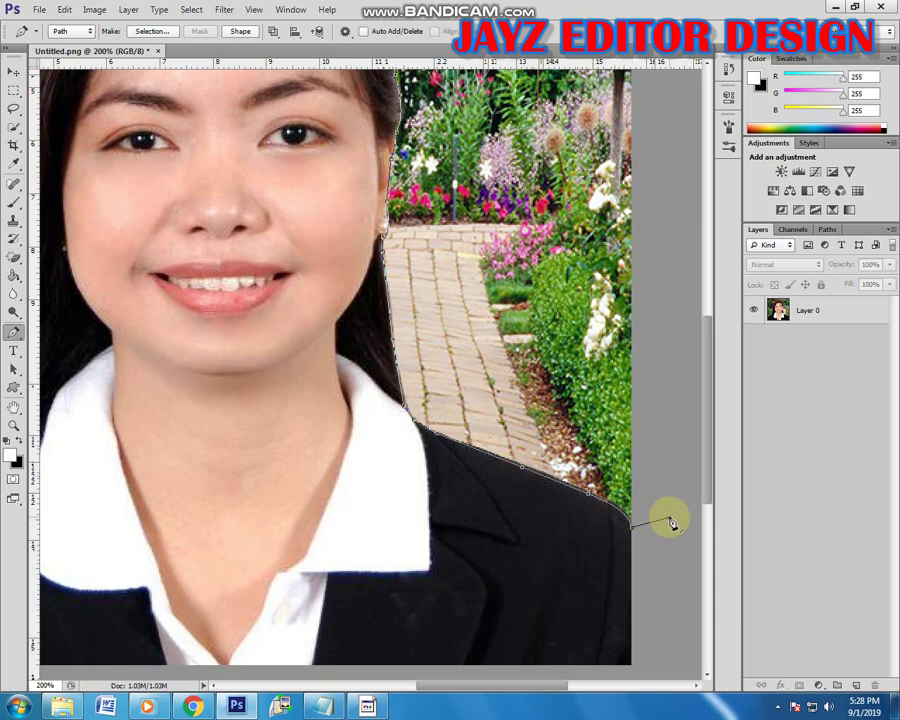
# Step: Close the path around the background with corner points outside the canvas, returning to the starting anchor
pyautogui.hotkey('ctrl', '-')
pyautogui.click(590, 129)
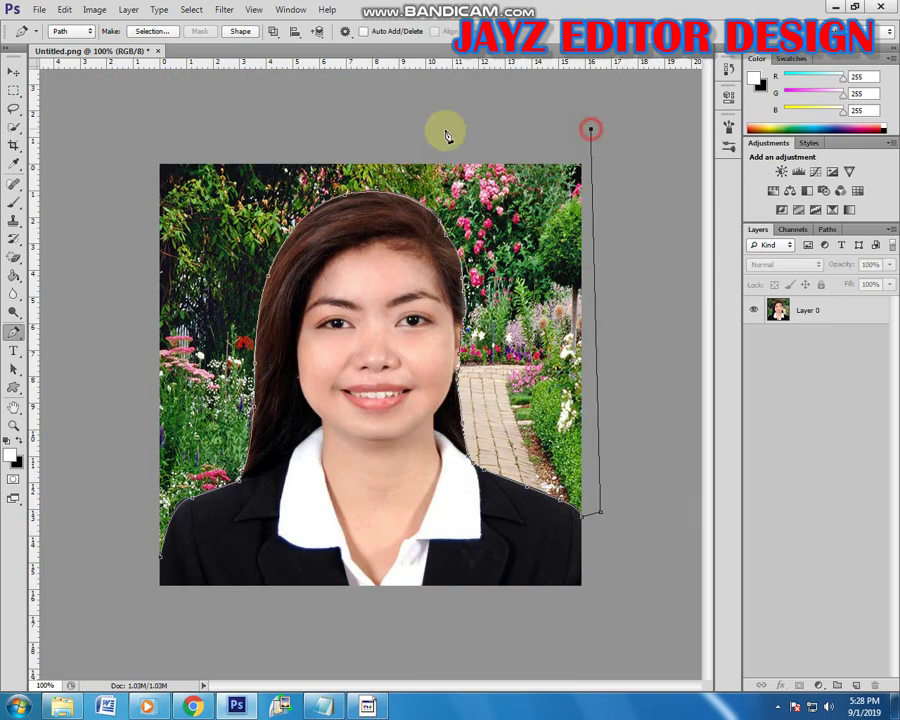
pyautogui.click(116, 141)
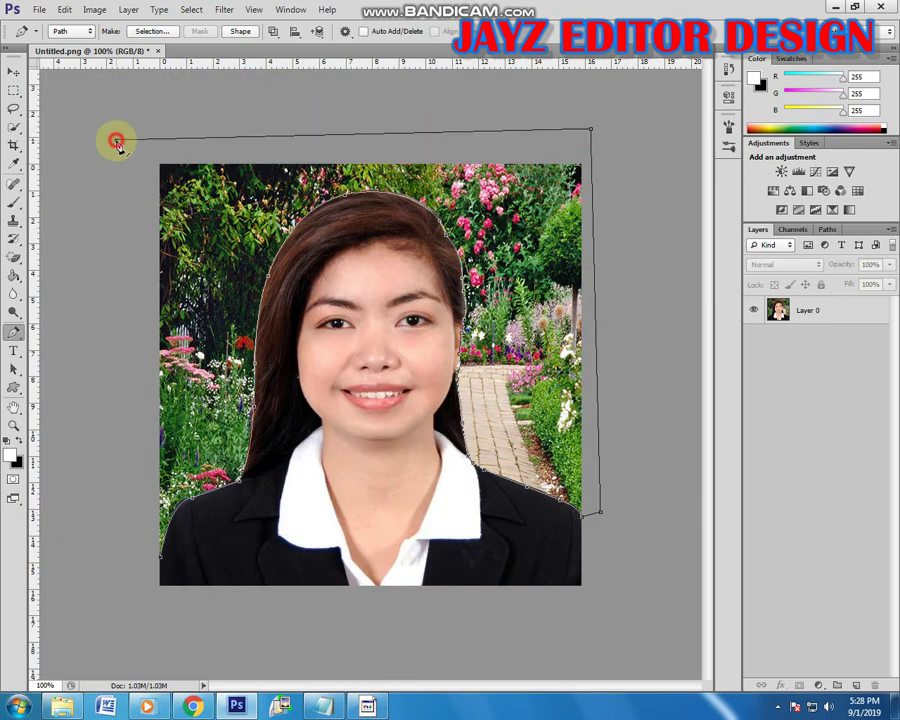
pyautogui.click(102, 533)
pyautogui.click(161, 562)
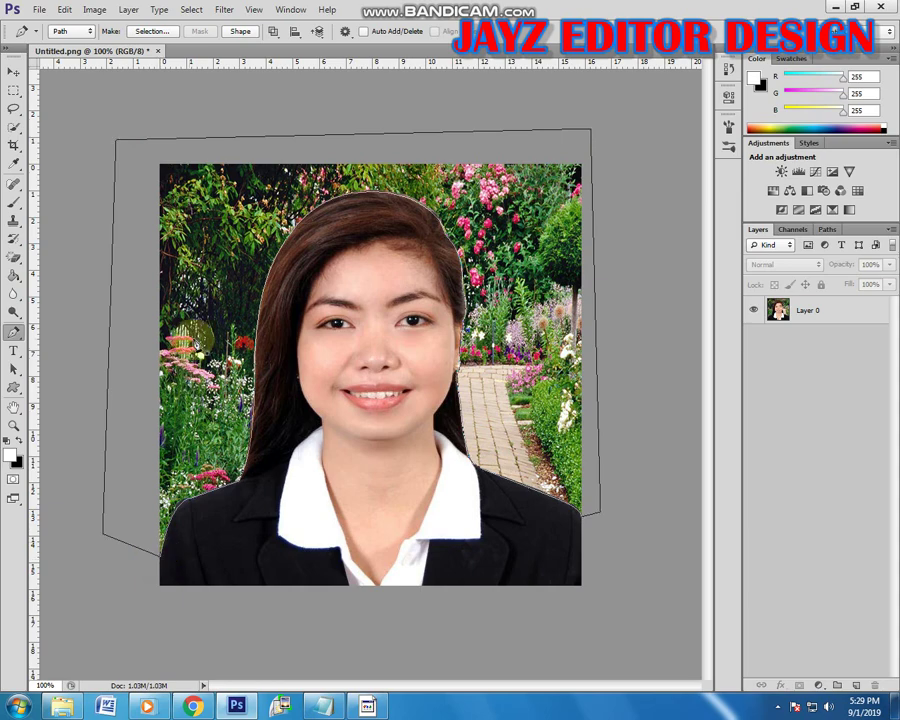
# Step: Convert the path into a new anti-aliased selection with a 0-pixel feather radius
pyautogui.rightClick(209, 296)
pyautogui.click(237, 364)
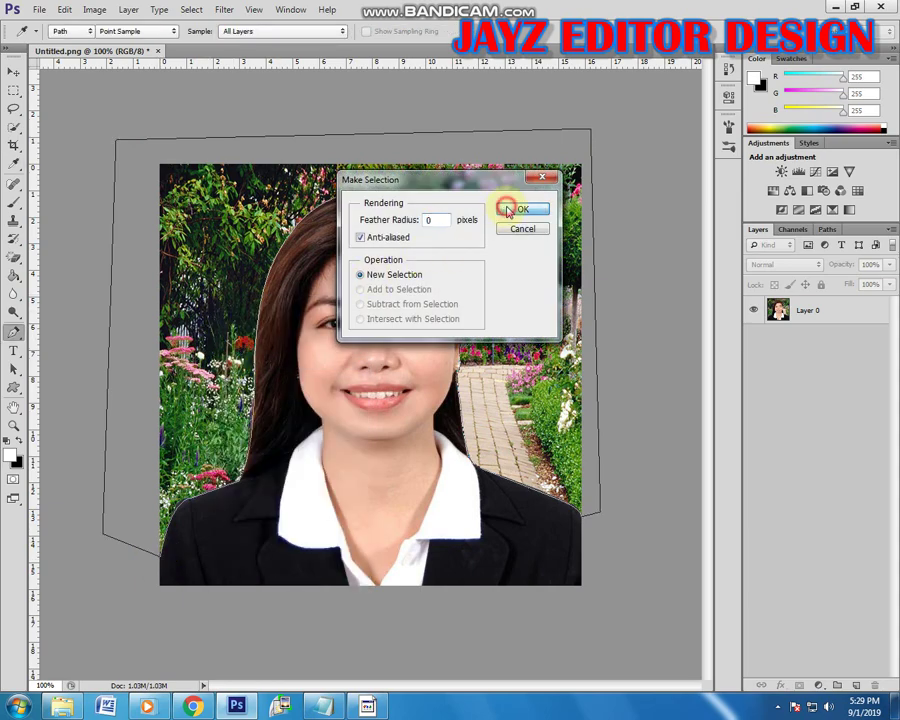
pyautogui.click(512, 210)
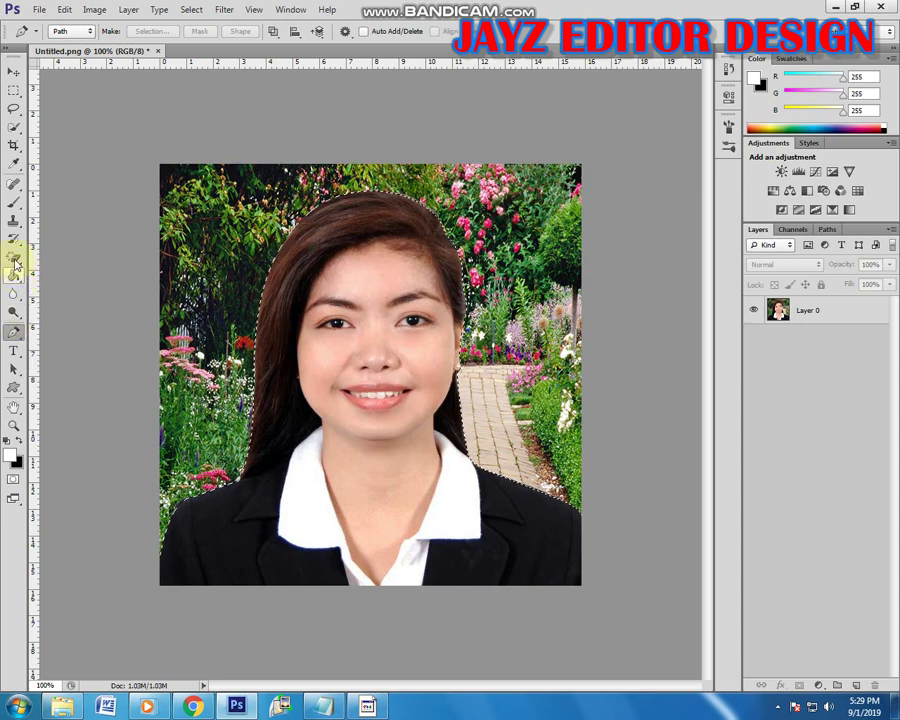
# Step: Set up a hard round brush at 68 px with 100% hardness and make Layer 0 the active layer
pyautogui.click(11, 206)
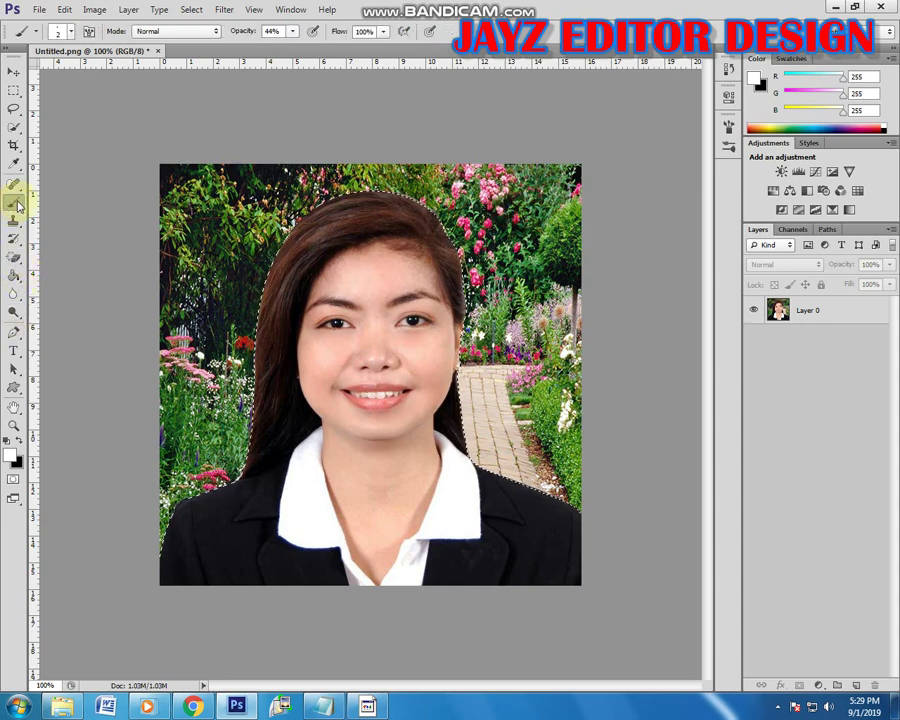
pyautogui.click(72, 33)
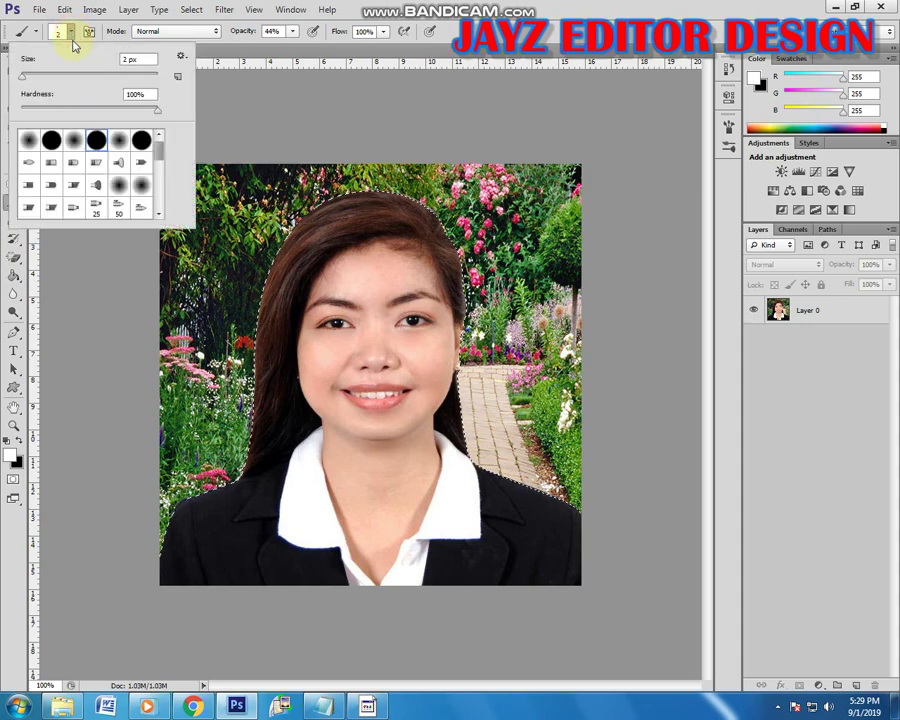
pyautogui.click(97, 141)
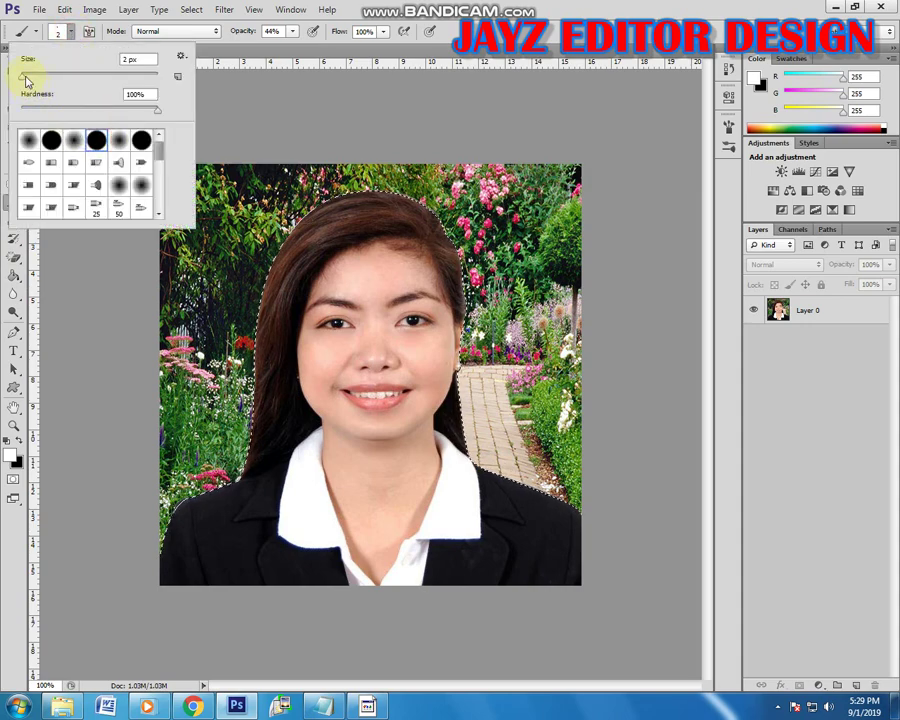
pyautogui.moveTo(27, 81); pyautogui.dragTo(39, 83)
pyautogui.click(72, 36)
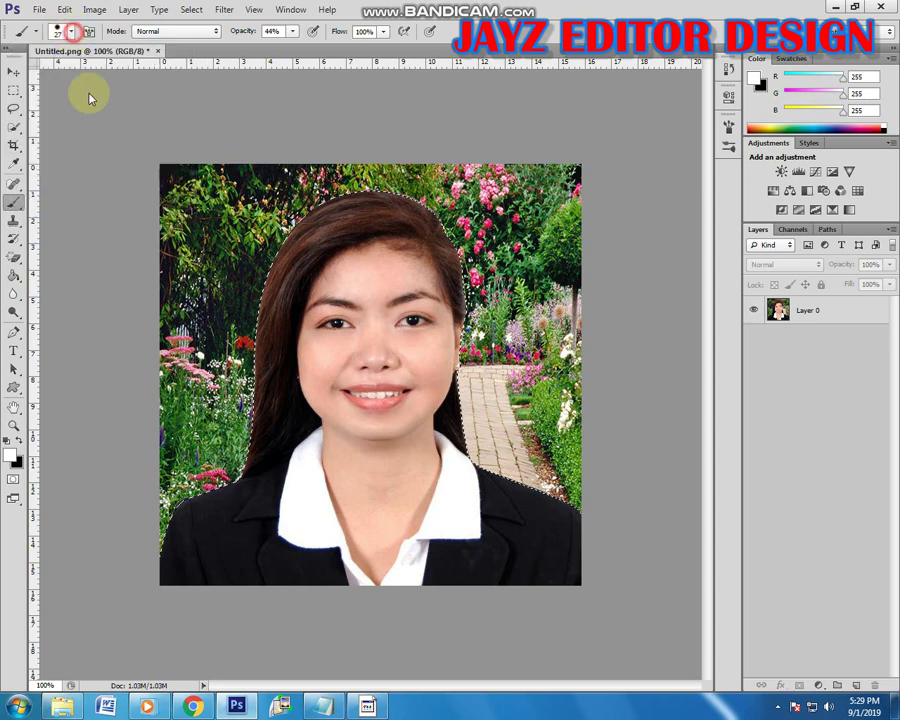
pyautogui.click(813, 313)
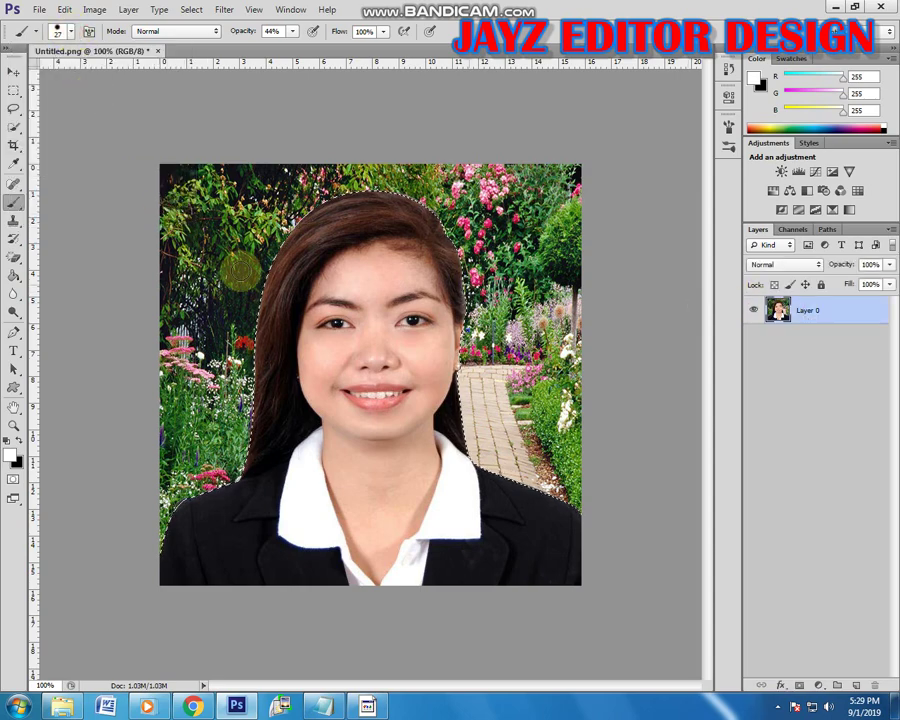
pyautogui.click(62, 32)
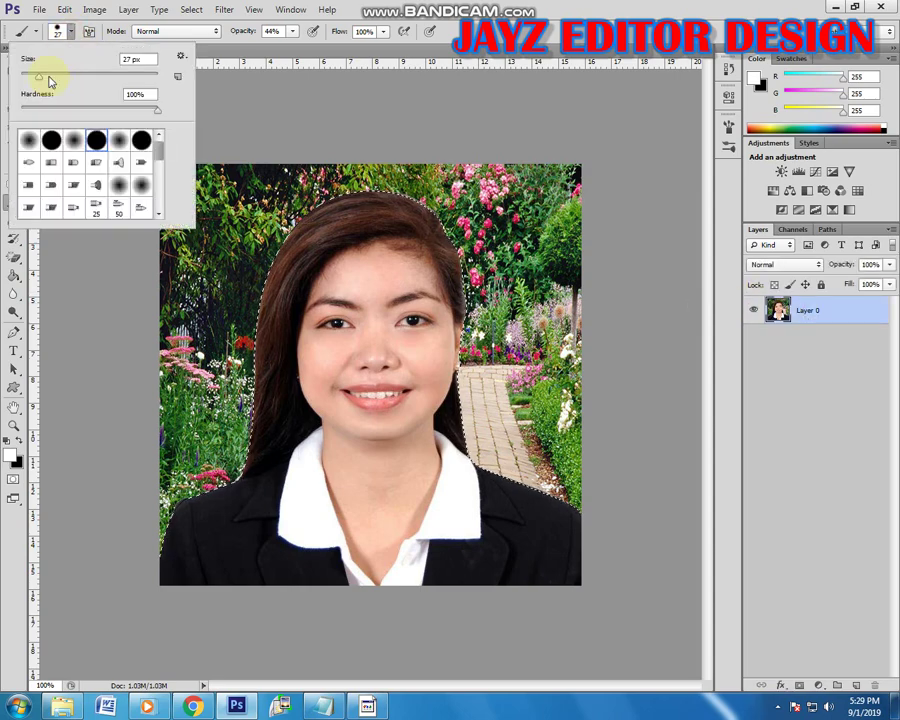
pyautogui.moveTo(50, 82); pyautogui.dragTo(64, 82)
pyautogui.click(68, 32)
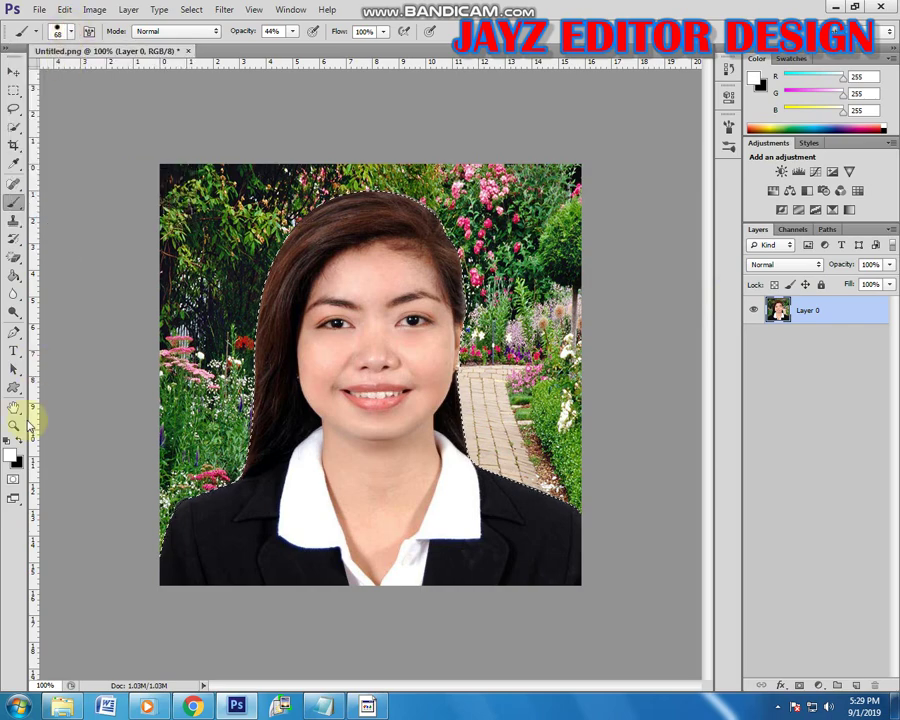
# Step: Confirm white as the foreground colour, try a stroke on the background, and set the brush opacity to 100%
pyautogui.click(12, 456)
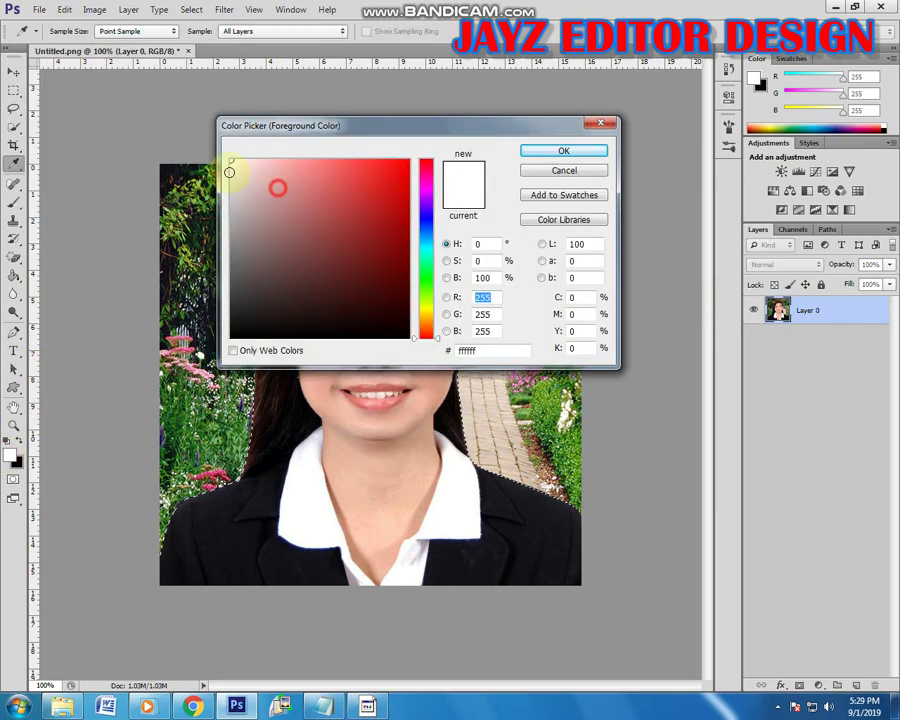
pyautogui.click(550, 150)
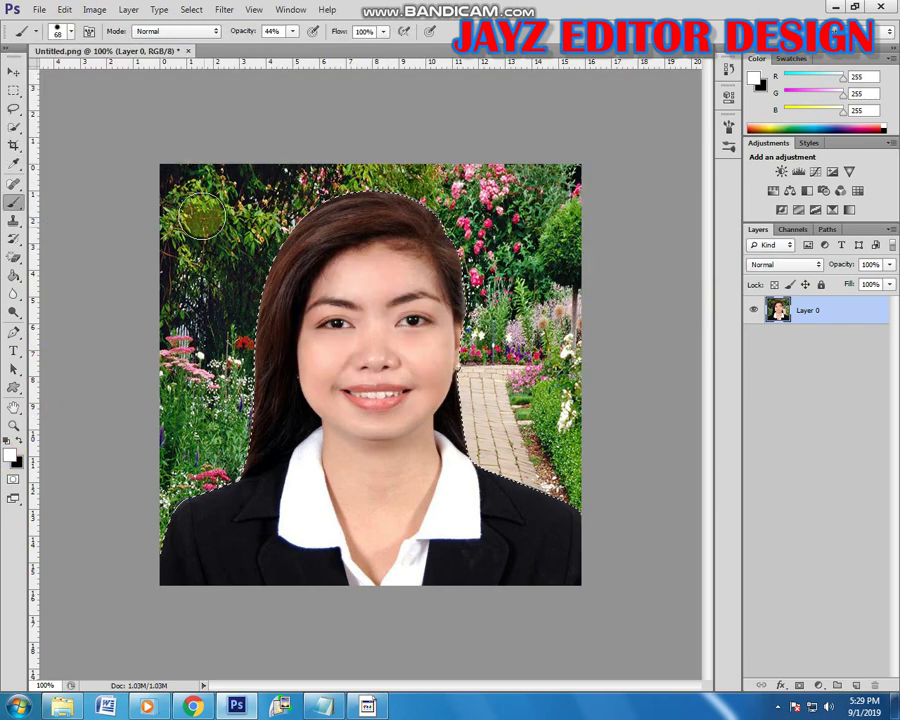
pyautogui.moveTo(200, 195); pyautogui.dragTo(190, 290)
pyautogui.click(292, 31)
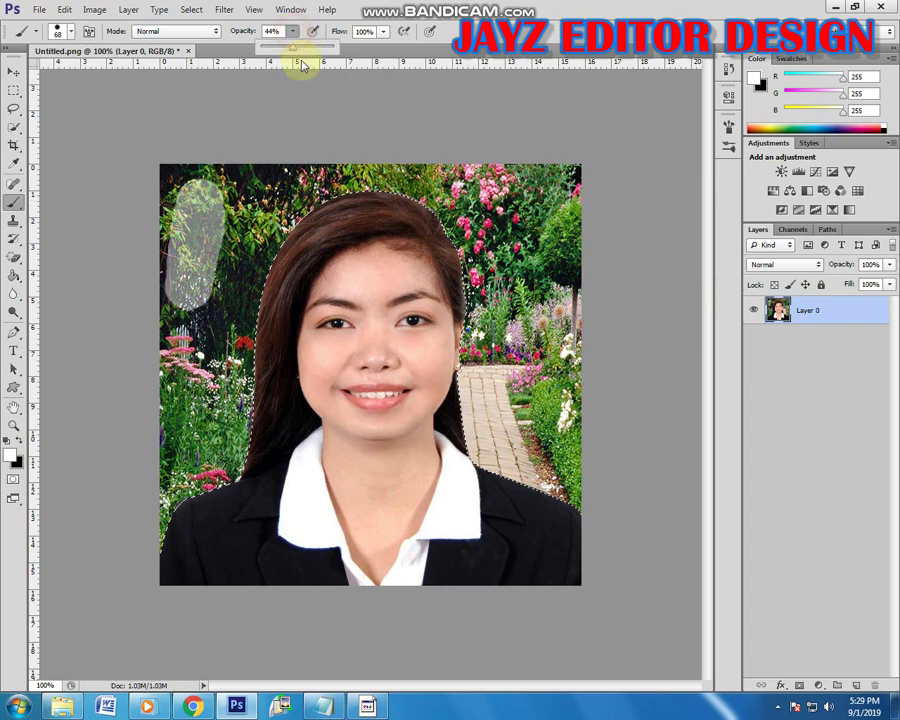
pyautogui.moveTo(297, 48); pyautogui.dragTo(343, 47)
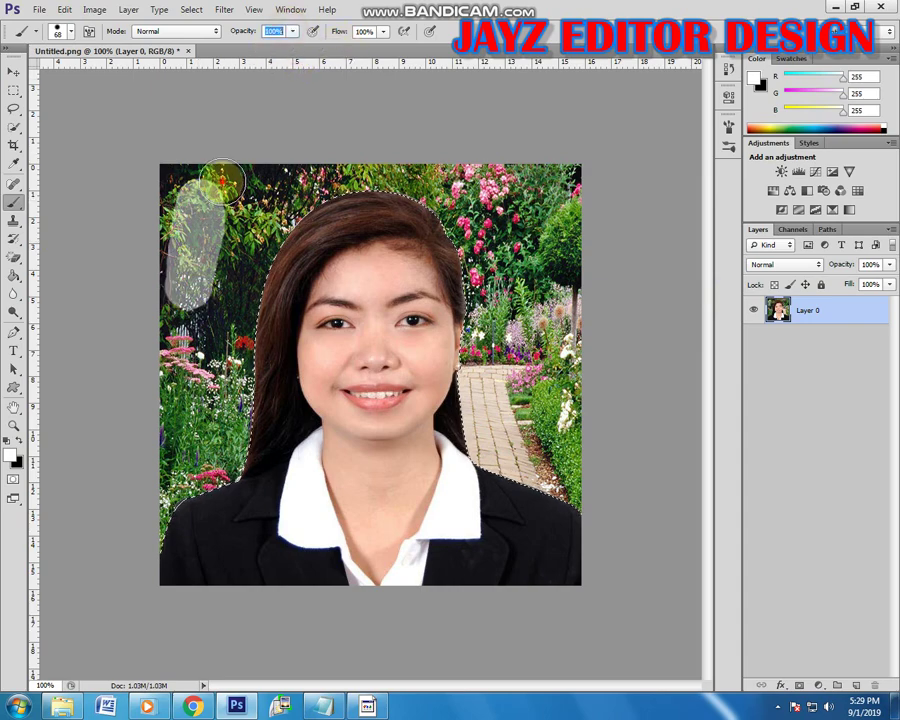
# Step: Paint the whole selected garden background solid white around the woman, then deselect the layer
pyautogui.moveTo(221, 181)
pyautogui.mouseDown()
pyautogui.moveTo(195, 225)
pyautogui.moveTo(197, 181)
pyautogui.moveTo(172, 300)
pyautogui.mouseUp()
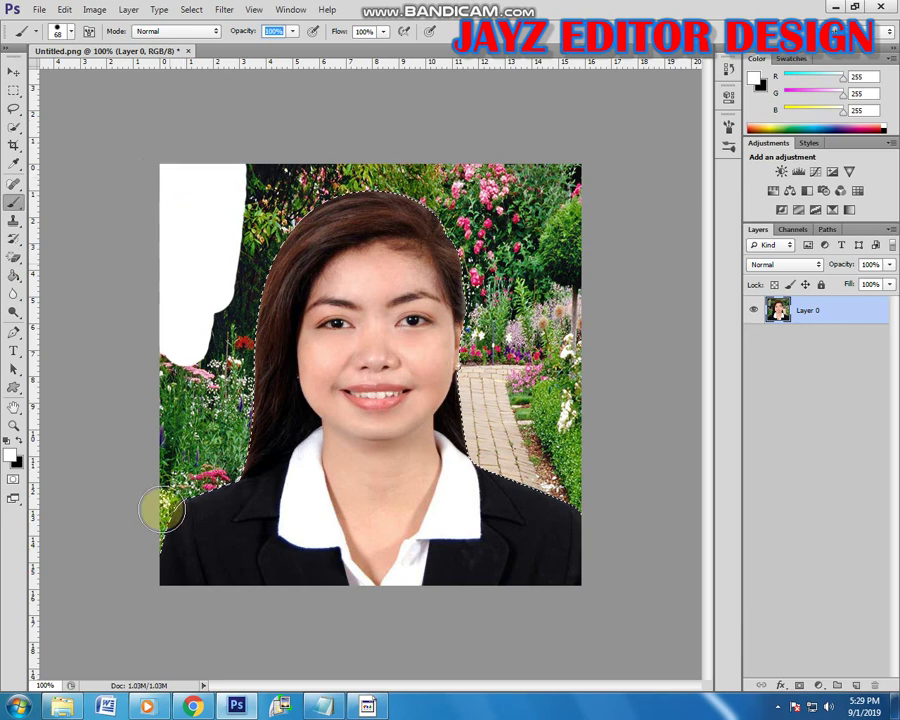
pyautogui.moveTo(168, 420)
pyautogui.mouseDown()
pyautogui.moveTo(167, 338)
pyautogui.moveTo(205, 435)
pyautogui.mouseUp()
pyautogui.moveTo(196, 496)
pyautogui.mouseDown()
pyautogui.moveTo(196, 462)
pyautogui.moveTo(238, 398)
pyautogui.moveTo(227, 373)
pyautogui.moveTo(260, 170)
pyautogui.moveTo(288, 186)
pyautogui.moveTo(279, 238)
pyautogui.moveTo(380, 202)
pyautogui.moveTo(315, 228)
pyautogui.moveTo(293, 256)
pyautogui.moveTo(302, 272)
pyautogui.moveTo(307, 241)
pyautogui.moveTo(528, 180)
pyautogui.moveTo(362, 176)
pyautogui.moveTo(587, 176)
pyautogui.moveTo(563, 523)
pyautogui.moveTo(476, 432)
pyautogui.moveTo(427, 233)
pyautogui.moveTo(440, 253)
pyautogui.moveTo(454, 447)
pyautogui.moveTo(497, 502)
pyautogui.moveTo(484, 184)
pyautogui.moveTo(499, 423)
pyautogui.moveTo(487, 217)
pyautogui.moveTo(461, 195)
pyautogui.moveTo(494, 355)
pyautogui.moveTo(550, 322)
pyautogui.moveTo(546, 178)
pyautogui.moveTo(555, 286)
pyautogui.moveTo(528, 467)
pyautogui.moveTo(555, 397)
pyautogui.mouseUp()
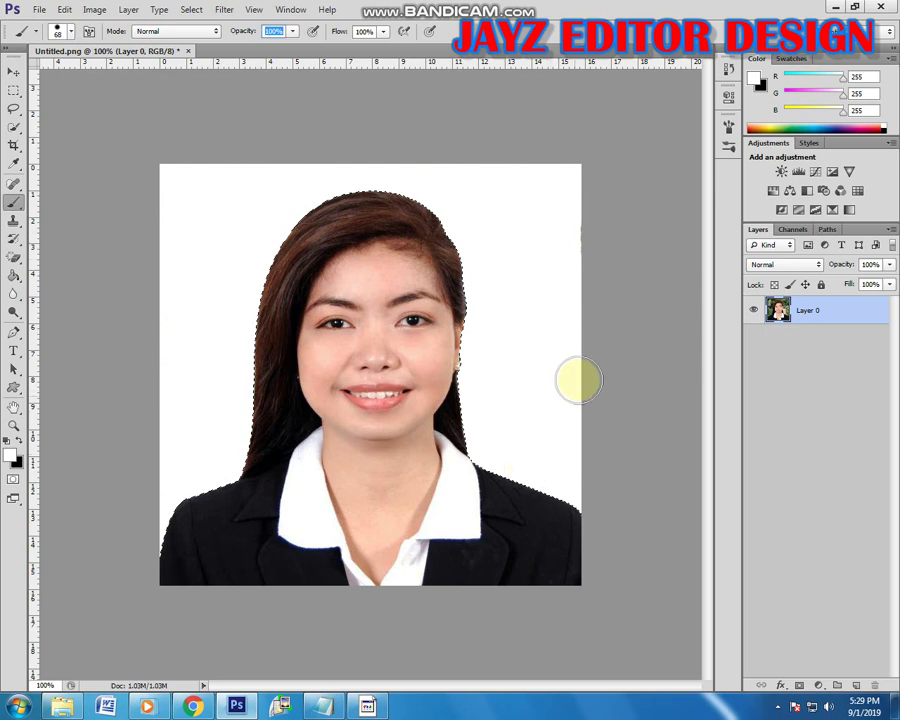
pyautogui.click(13, 72)
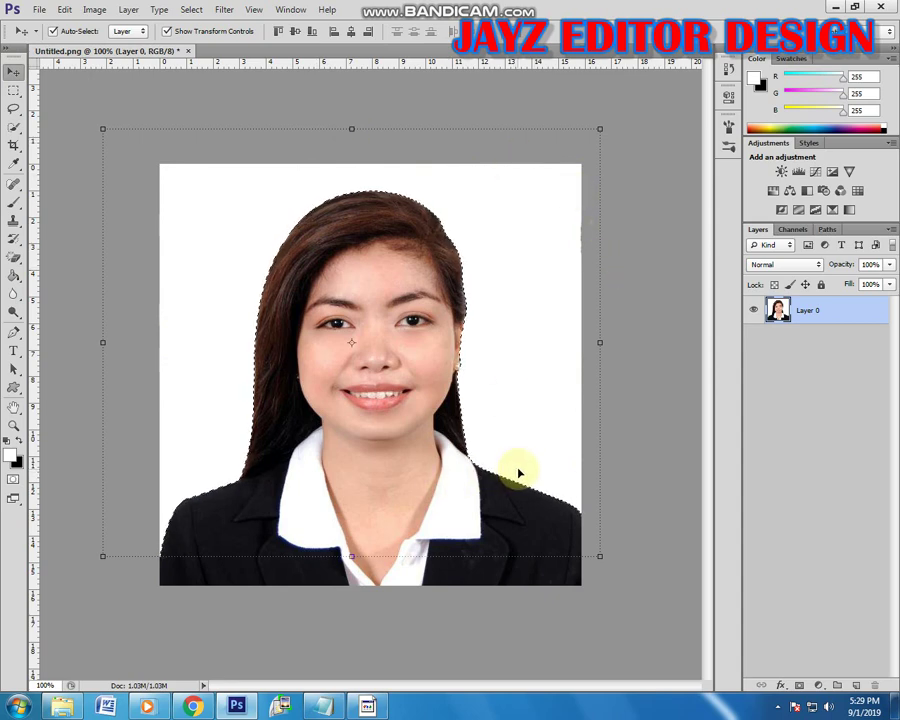
pyautogui.click(634, 326)
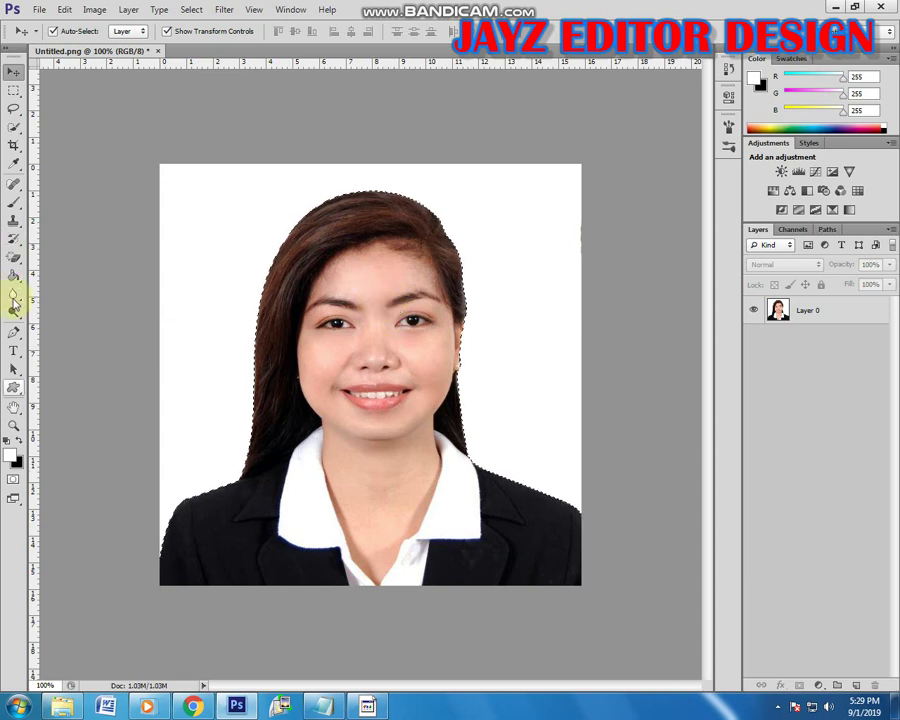
# Step: Change the foreground colour to bright blue, hex 0048ff
pyautogui.click(13, 387)
pyautogui.click(11, 455)
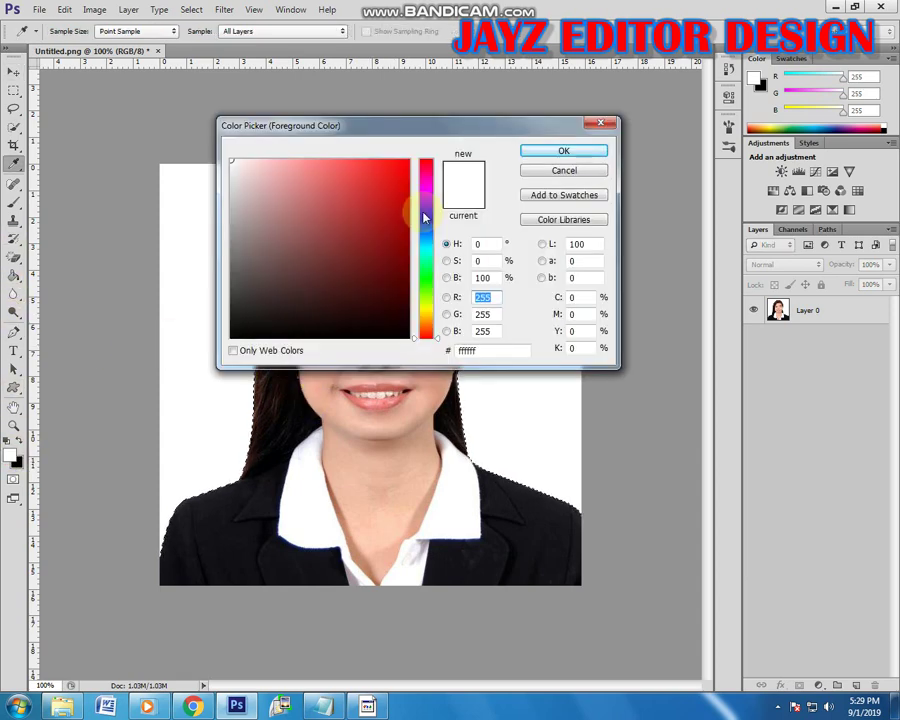
pyautogui.moveTo(376, 183); pyautogui.dragTo(466, 141)
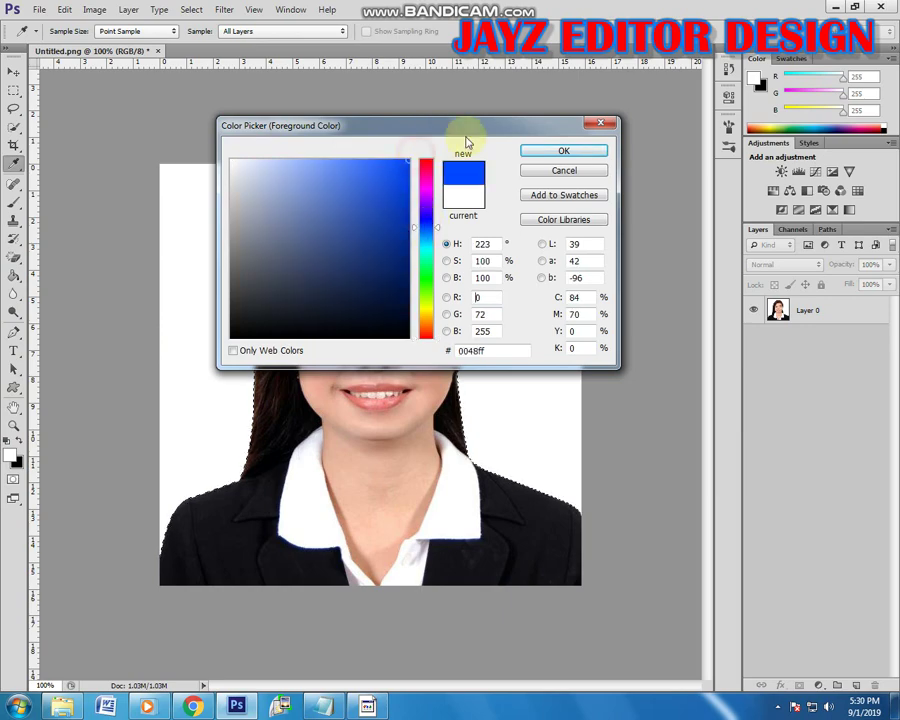
pyautogui.click(526, 150)
pyautogui.press('v')
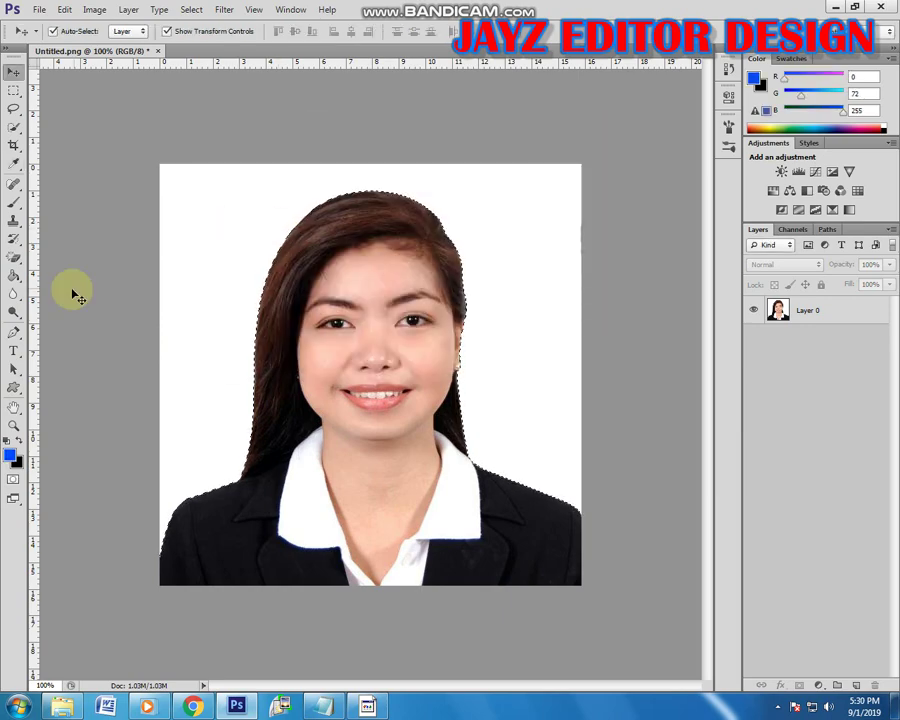
# Step: Brush the blue foreground colour over the entire selected background around the woman
pyautogui.click(17, 206)
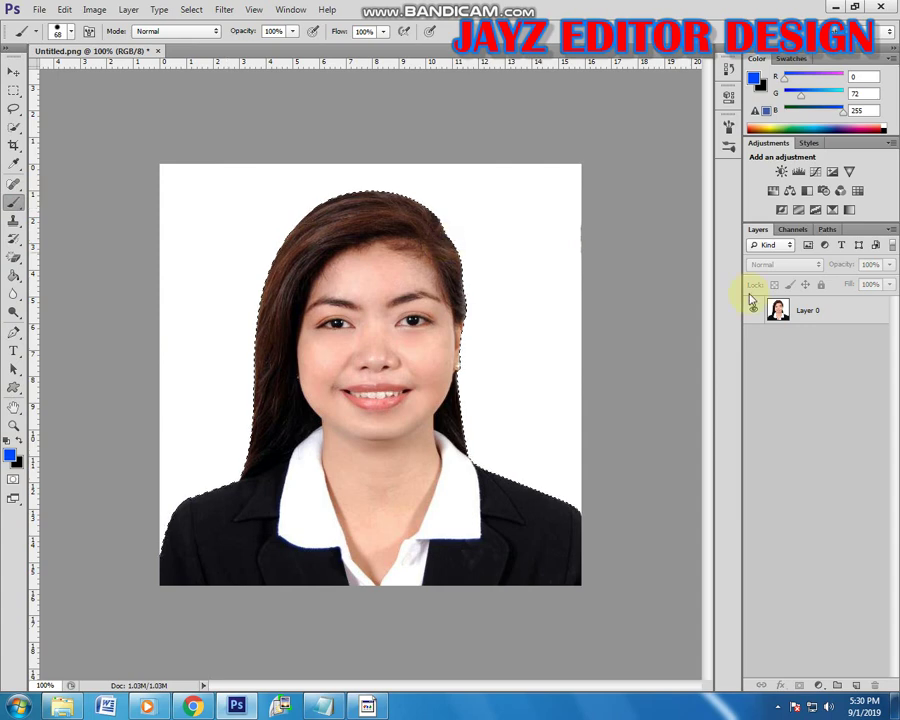
pyautogui.moveTo(207, 185)
pyautogui.mouseDown()
pyautogui.moveTo(175, 373)
pyautogui.moveTo(188, 249)
pyautogui.moveTo(165, 181)
pyautogui.moveTo(180, 147)
pyautogui.moveTo(182, 392)
pyautogui.mouseUp()
pyautogui.moveTo(165, 479)
pyautogui.mouseDown()
pyautogui.moveTo(163, 568)
pyautogui.moveTo(185, 510)
pyautogui.moveTo(196, 576)
pyautogui.moveTo(231, 356)
pyautogui.moveTo(250, 452)
pyautogui.moveTo(217, 255)
pyautogui.moveTo(236, 367)
pyautogui.moveTo(211, 189)
pyautogui.moveTo(221, 168)
pyautogui.moveTo(284, 195)
pyautogui.moveTo(243, 284)
pyautogui.moveTo(286, 284)
pyautogui.moveTo(319, 266)
pyautogui.moveTo(313, 165)
pyautogui.moveTo(301, 220)
pyautogui.moveTo(380, 180)
pyautogui.moveTo(410, 189)
pyautogui.moveTo(355, 160)
pyautogui.moveTo(375, 182)
pyautogui.moveTo(428, 201)
pyautogui.moveTo(459, 228)
pyautogui.moveTo(573, 169)
pyautogui.moveTo(488, 262)
pyautogui.moveTo(595, 178)
pyautogui.moveTo(532, 218)
pyautogui.moveTo(483, 357)
pyautogui.moveTo(446, 364)
pyautogui.moveTo(484, 314)
pyautogui.moveTo(495, 343)
pyautogui.moveTo(502, 488)
pyautogui.moveTo(537, 285)
pyautogui.moveTo(523, 412)
pyautogui.moveTo(587, 205)
pyautogui.moveTo(579, 290)
pyautogui.moveTo(586, 143)
pyautogui.moveTo(589, 306)
pyautogui.moveTo(566, 475)
pyautogui.moveTo(545, 446)
pyautogui.moveTo(539, 491)
pyautogui.mouseUp()
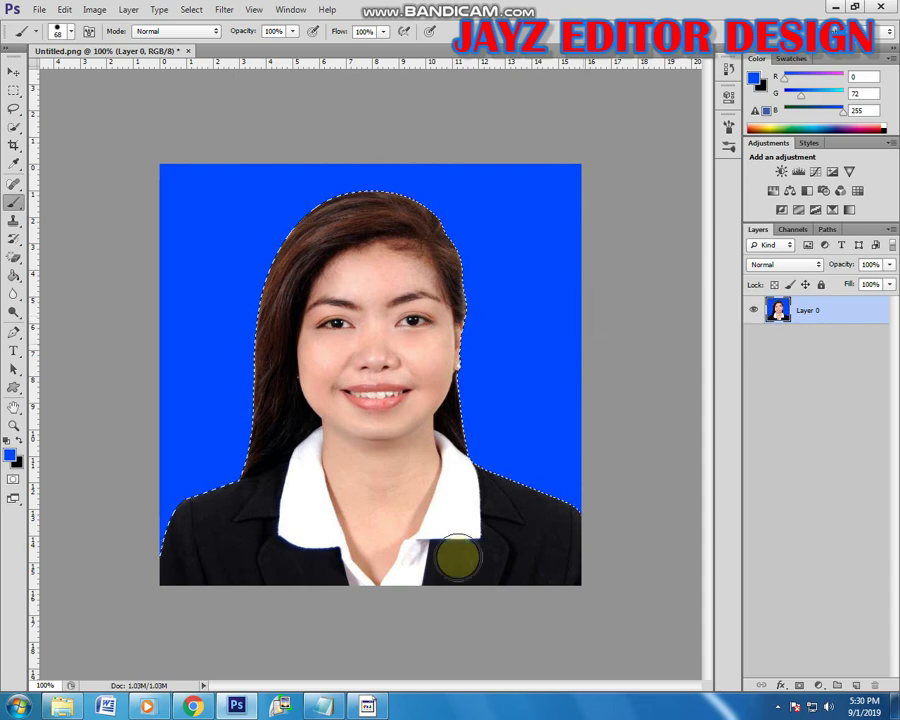
# Step: Switch to Notepad, add the note "save it by ctrl+alt+s", and return to Photoshop
pyautogui.click(362, 706)
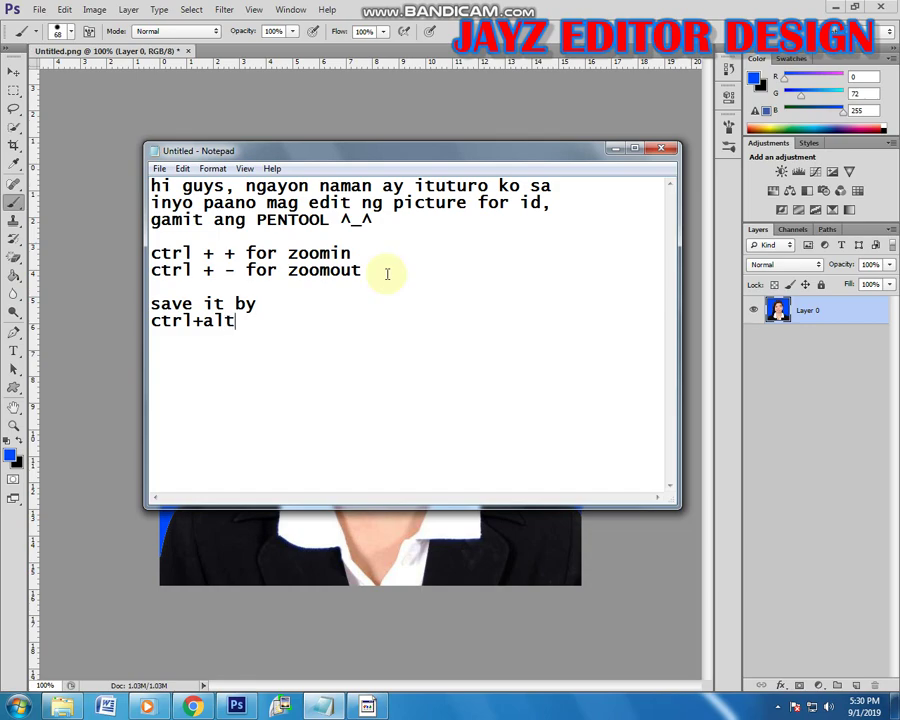
pyautogui.click(615, 148)
# Step: Save the picture to the Desktop as a JPEG named "Untitled copy", accepting the JPEG options
pyautogui.hotkey('ctrl', 'shift', 's')
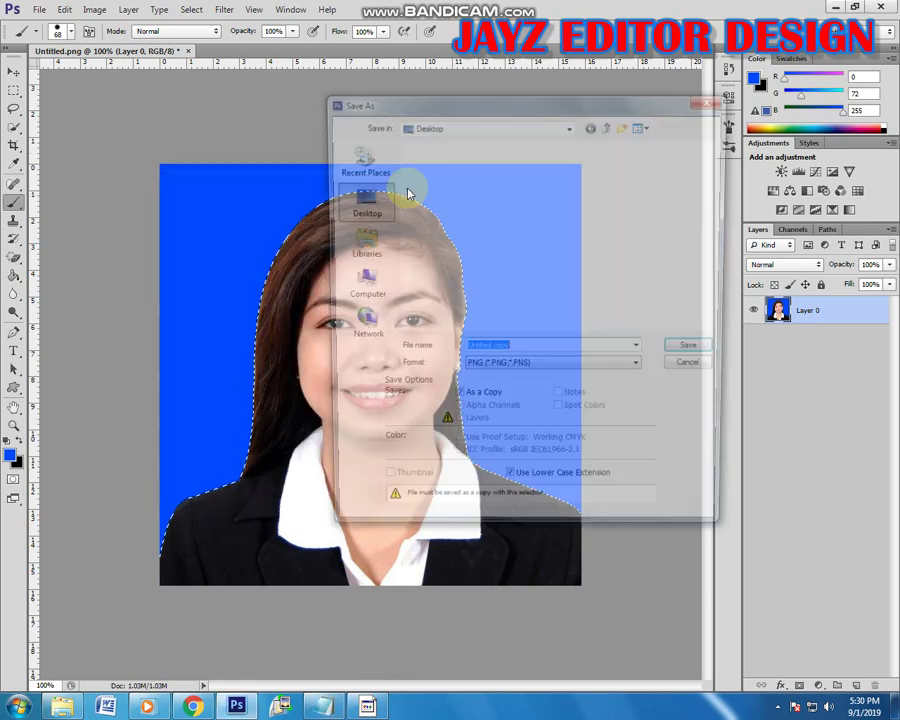
pyautogui.click(516, 374)
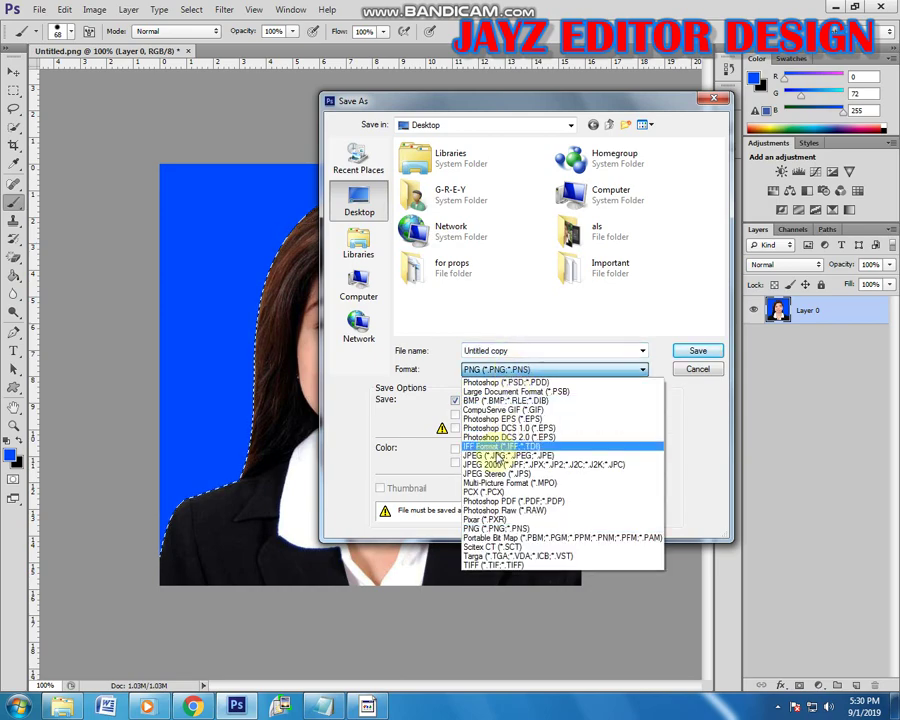
pyautogui.click(488, 444)
pyautogui.click(694, 350)
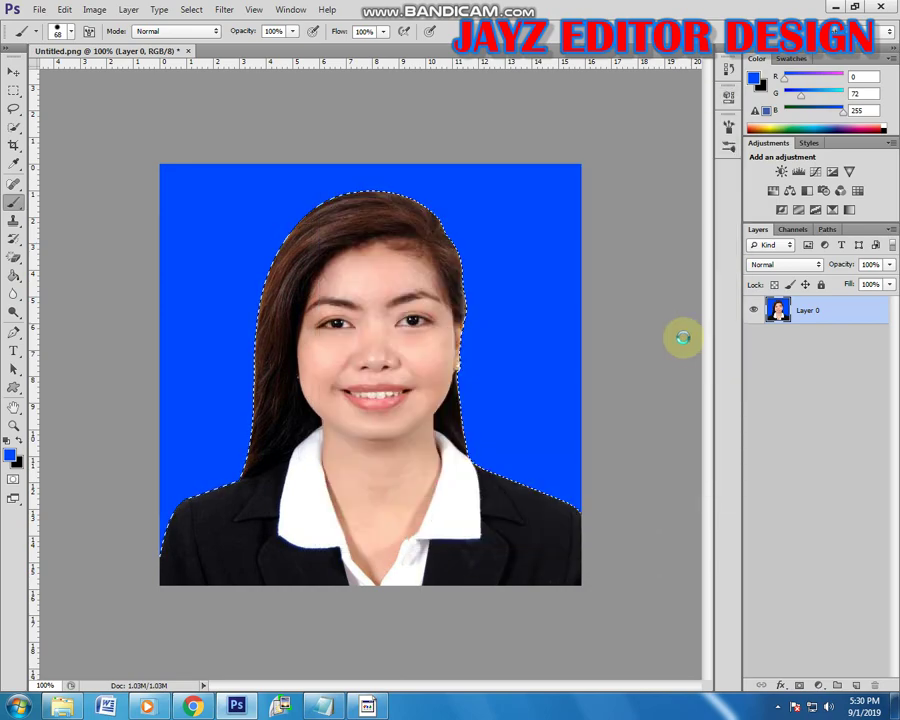
pyautogui.click(527, 191)
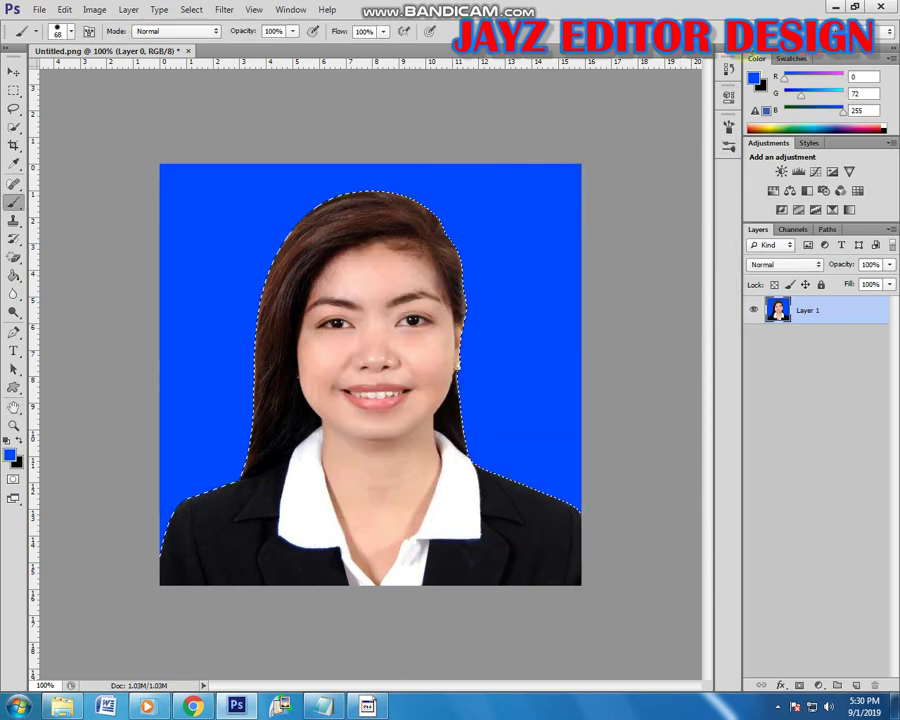
# Step: Open the saved "Untitled copy" in Windows Photo Viewer and add "done :)" to the Notepad note
pyautogui.click(835, 6)
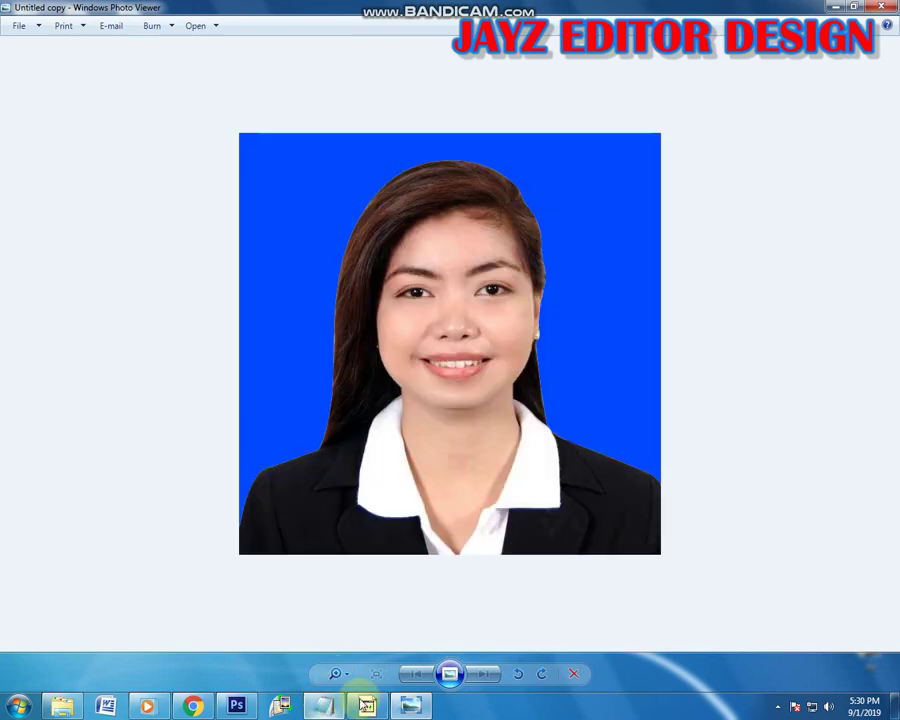
pyautogui.click(325, 706)
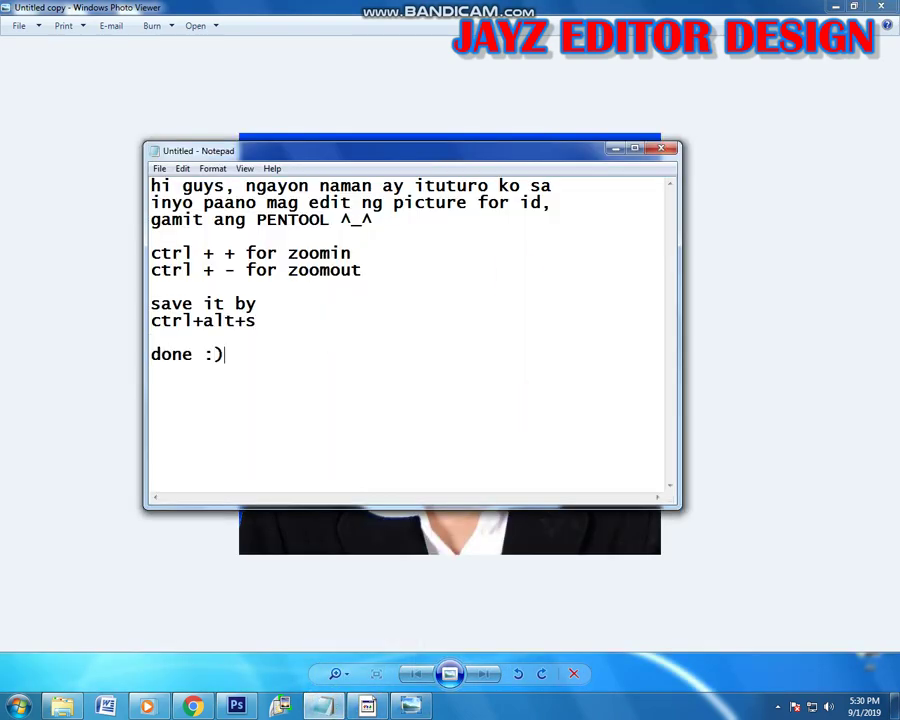
pyautogui.click(616, 148)
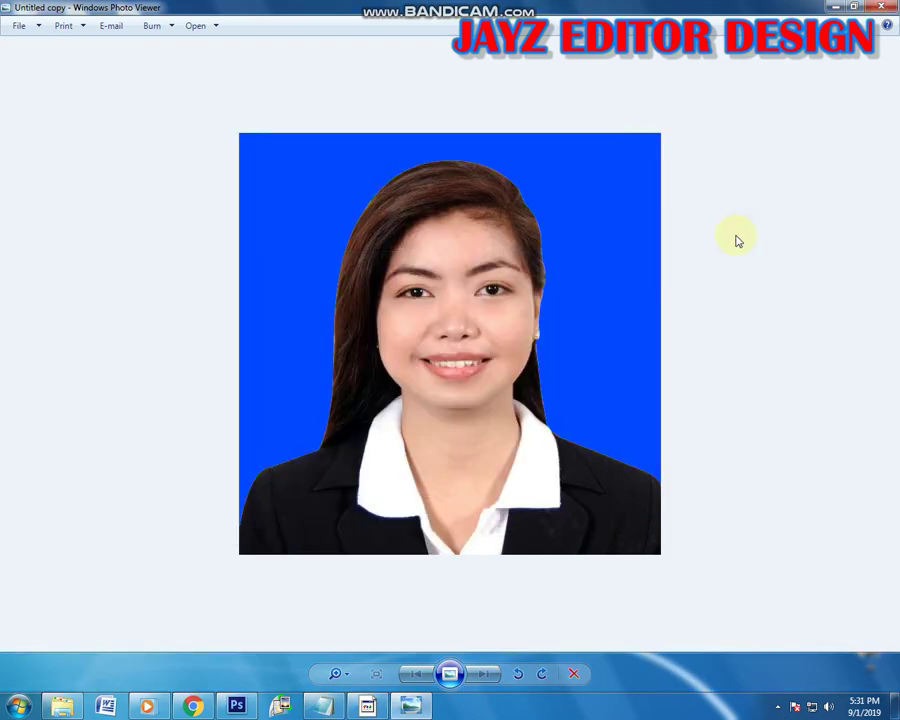